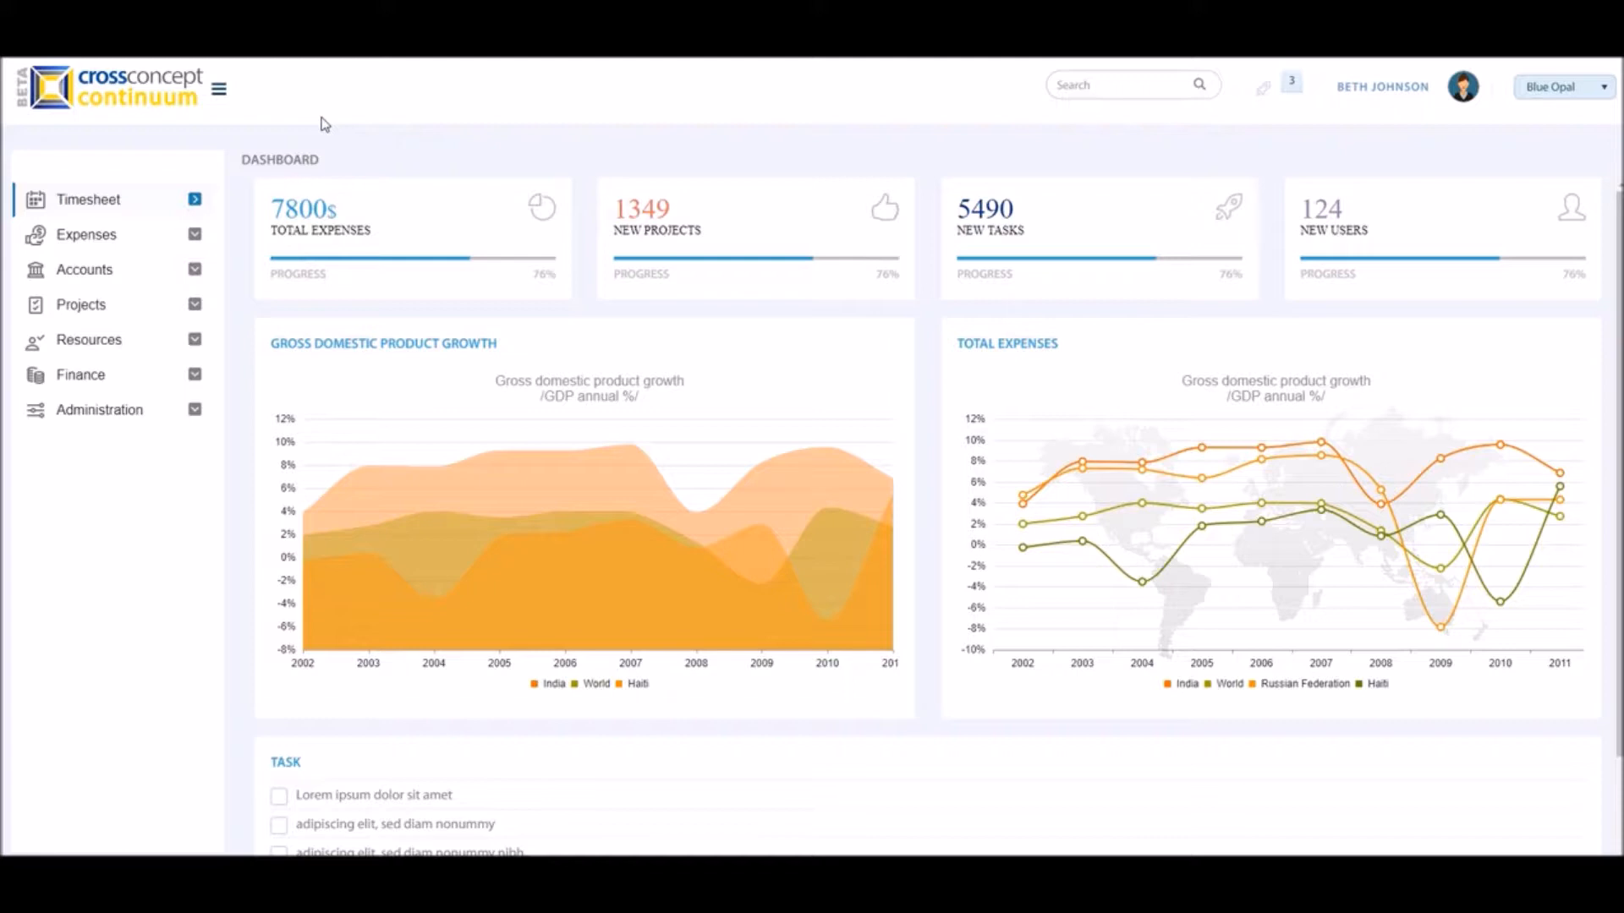
# - Open the Manage Permissions page and examine which modules include the Desubmit approved time permission
pyautogui.click(104, 423)
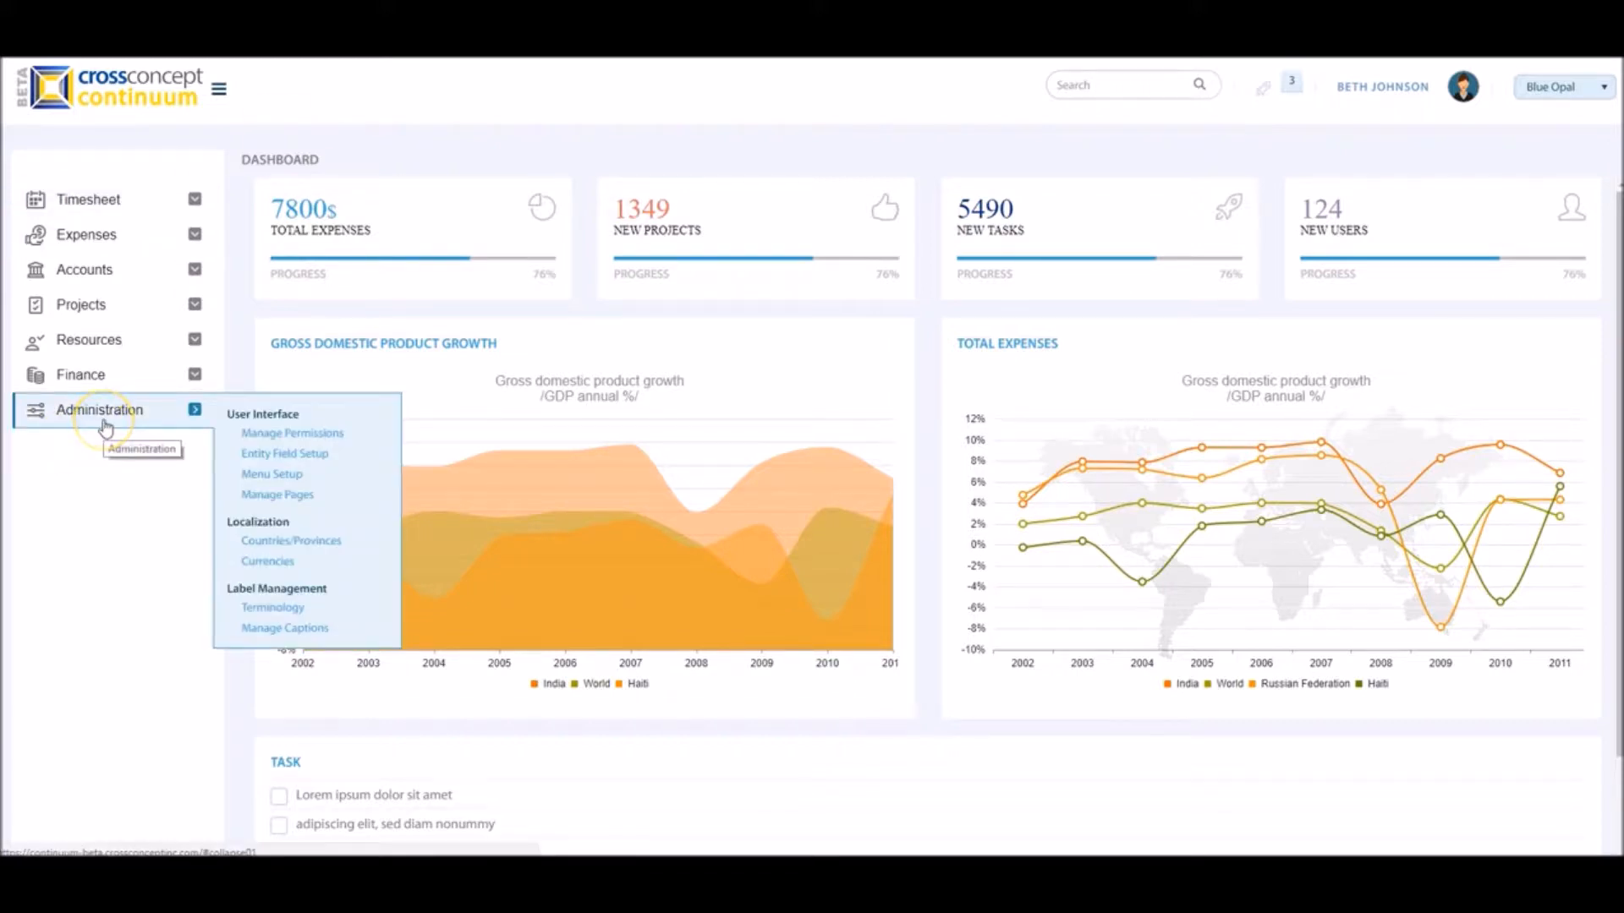
pyautogui.click(279, 434)
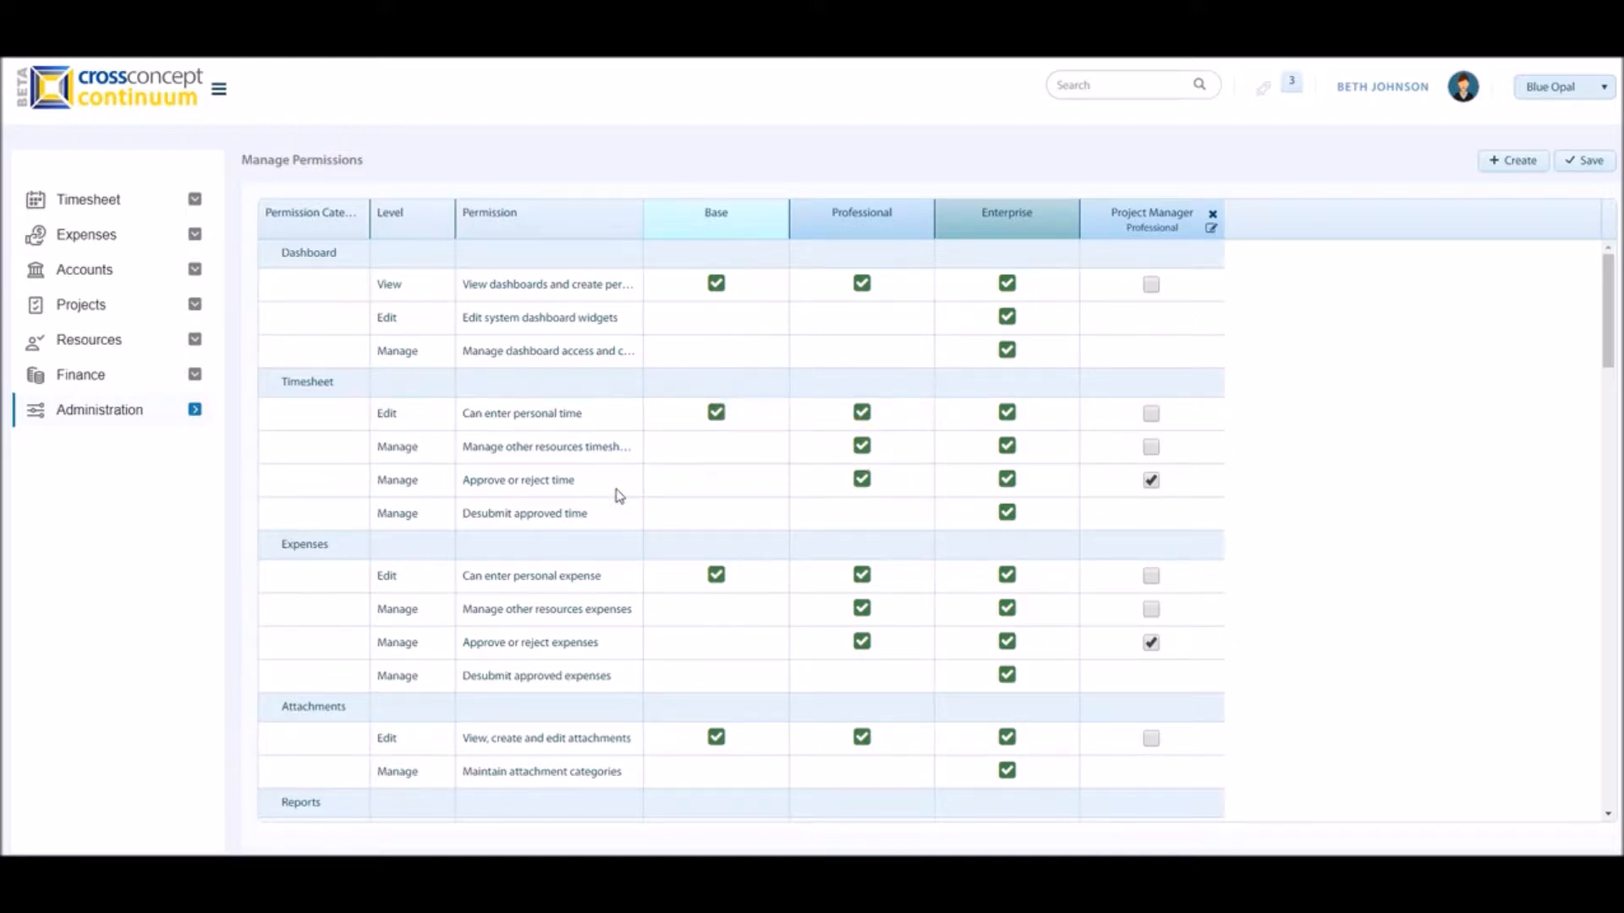
pyautogui.click(589, 518)
pyautogui.click(1013, 513)
# - Create a custom module named Resource Manager from the Professional source module, including only the Resource Management functional area
pyautogui.click(1510, 161)
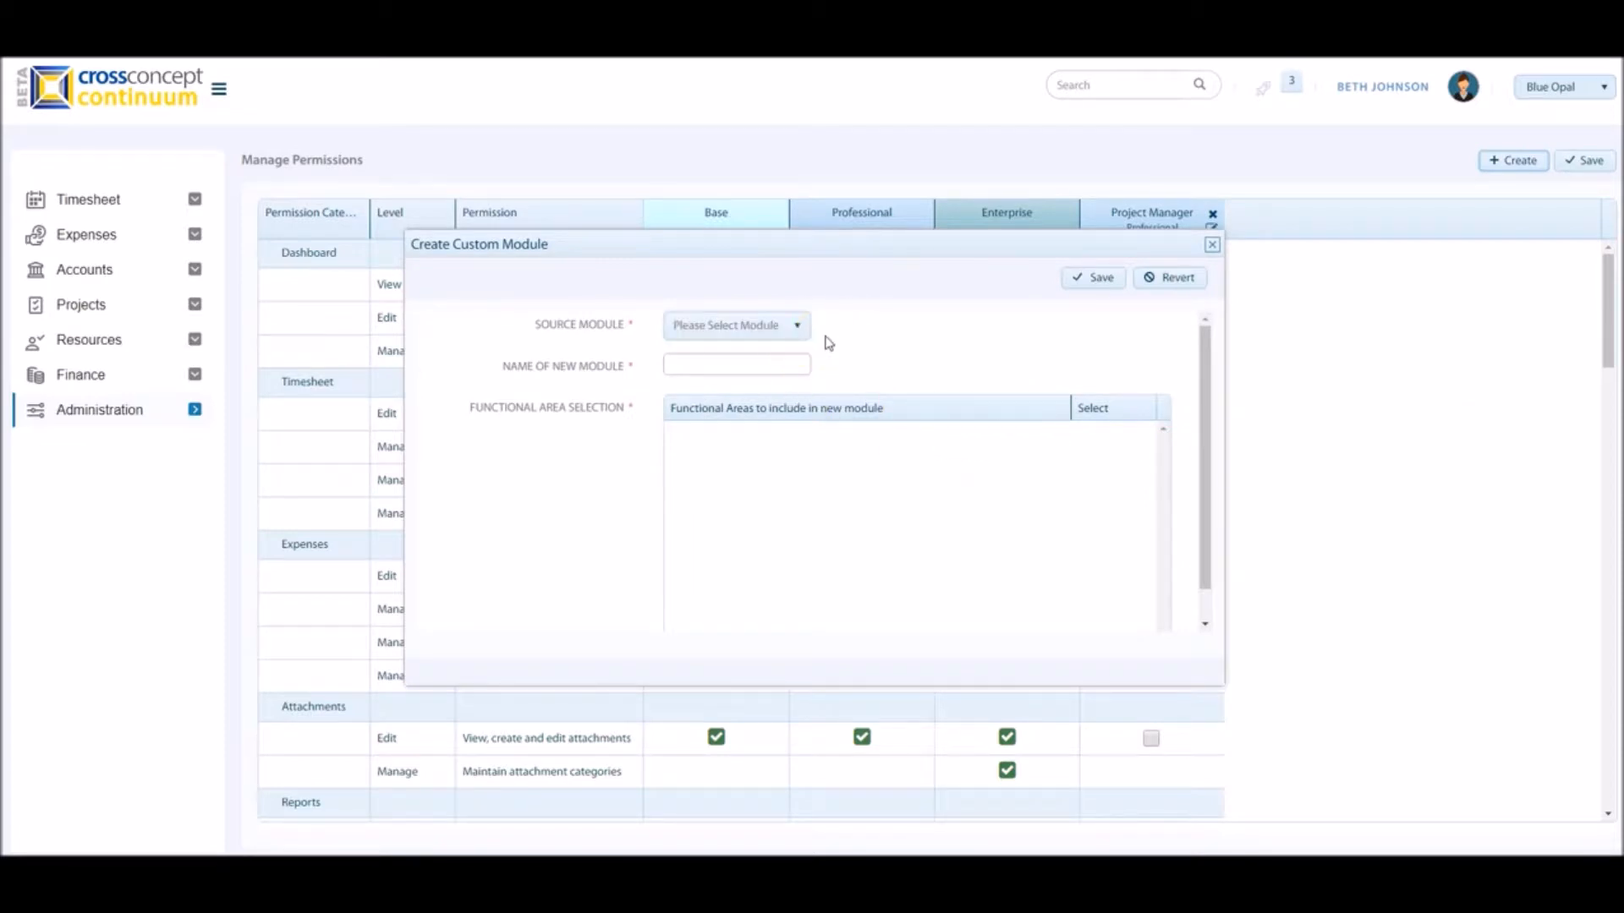
pyautogui.click(790, 326)
pyautogui.click(738, 434)
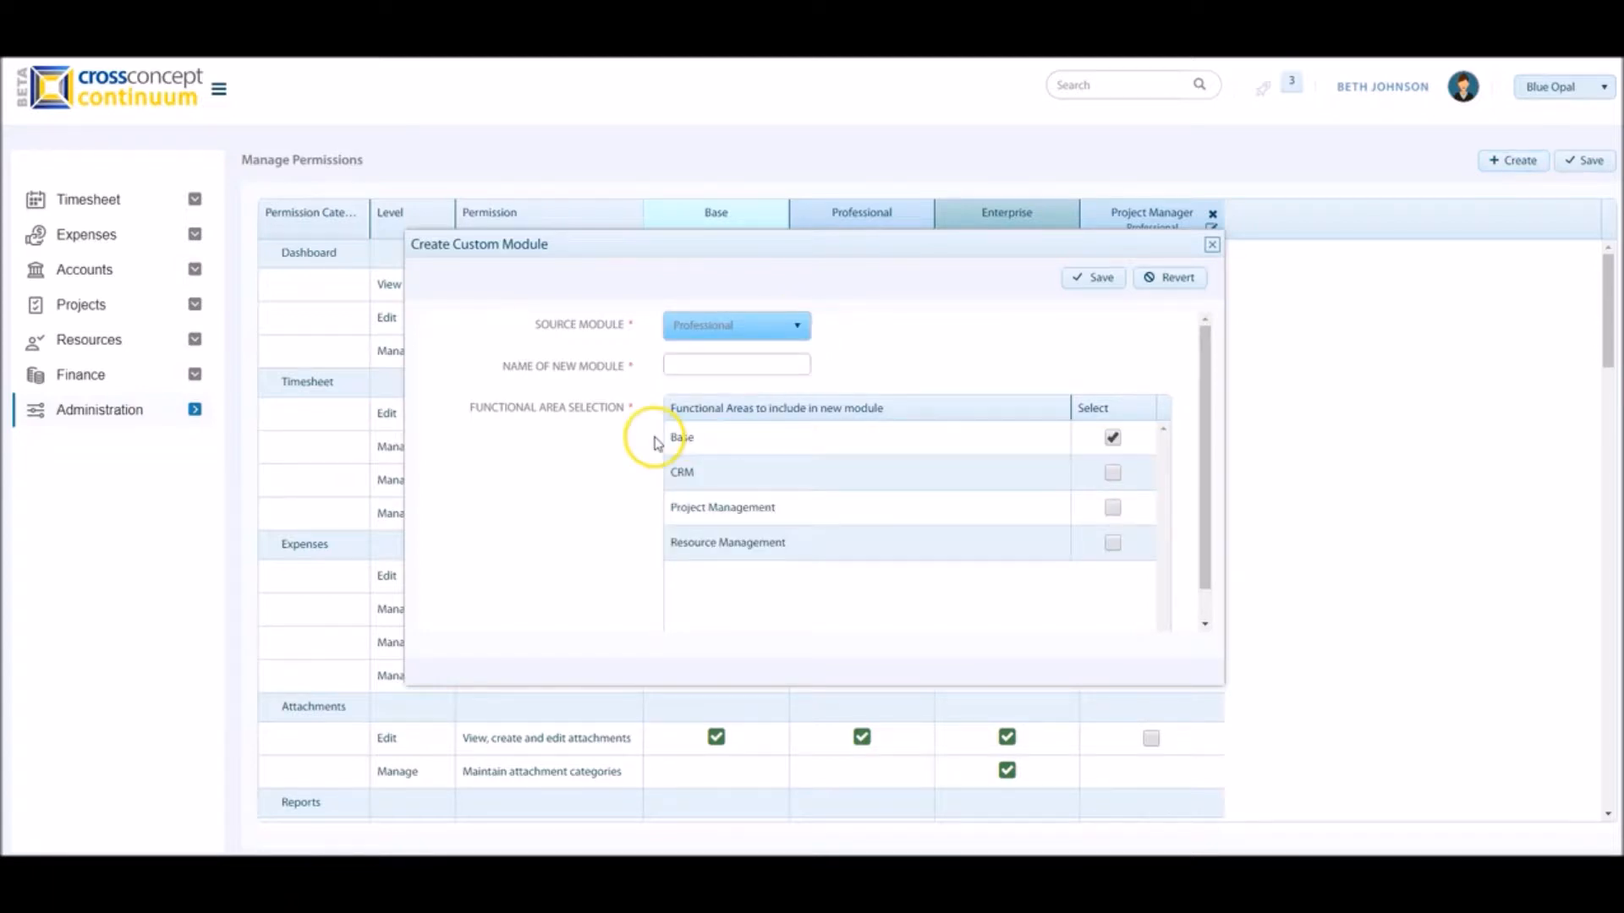
pyautogui.click(694, 365)
pyautogui.write('Resource Manager')
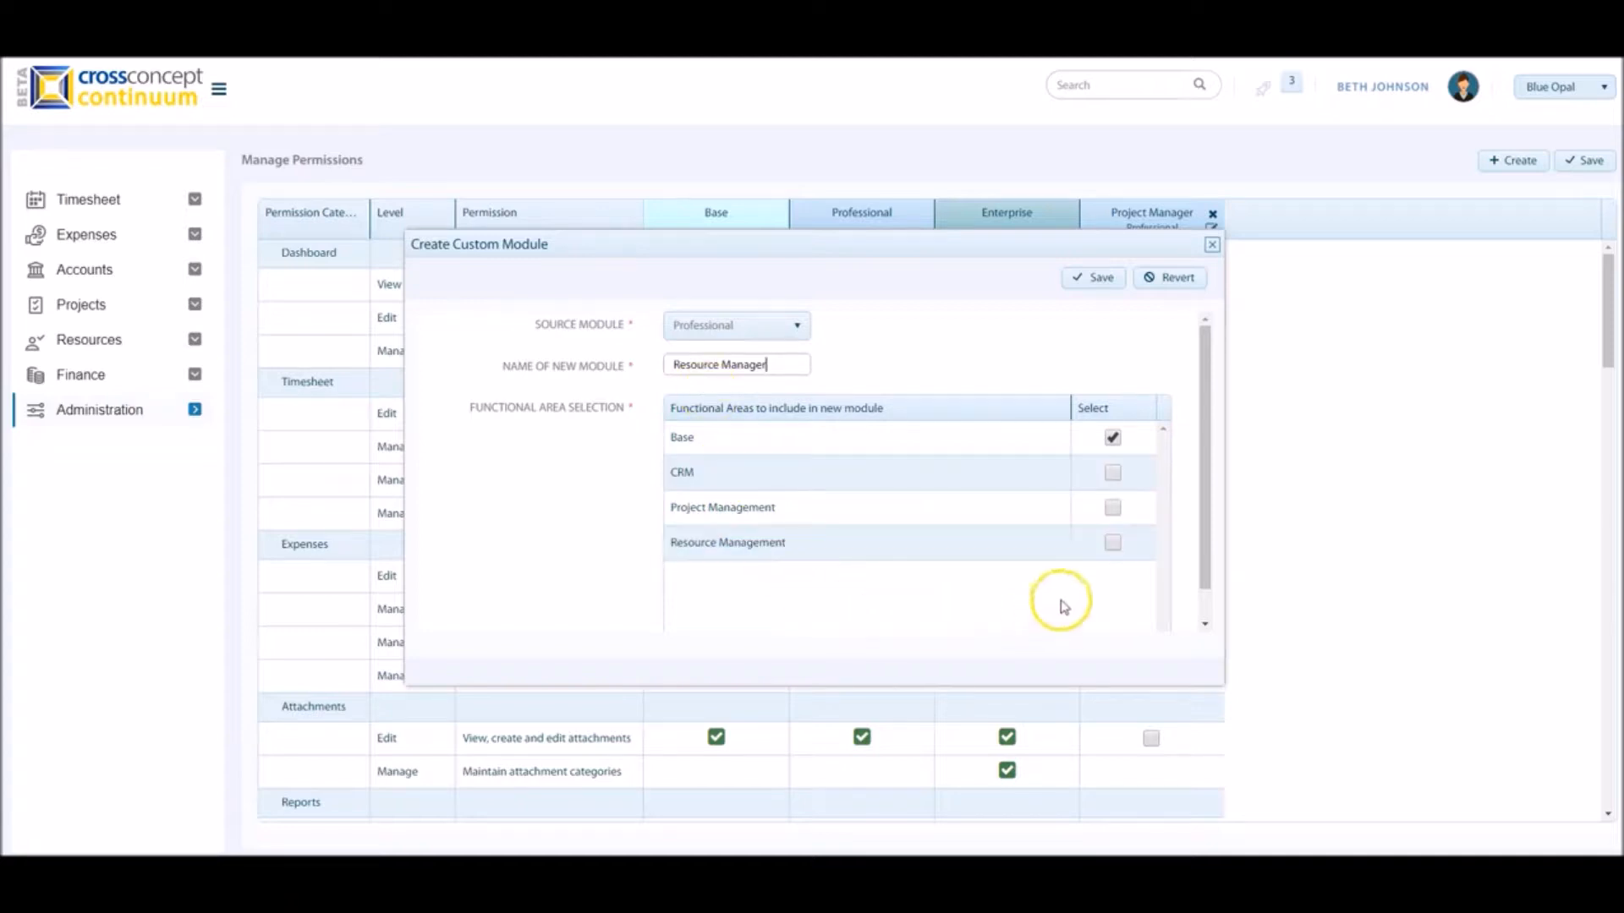
pyautogui.click(1117, 546)
pyautogui.click(1110, 438)
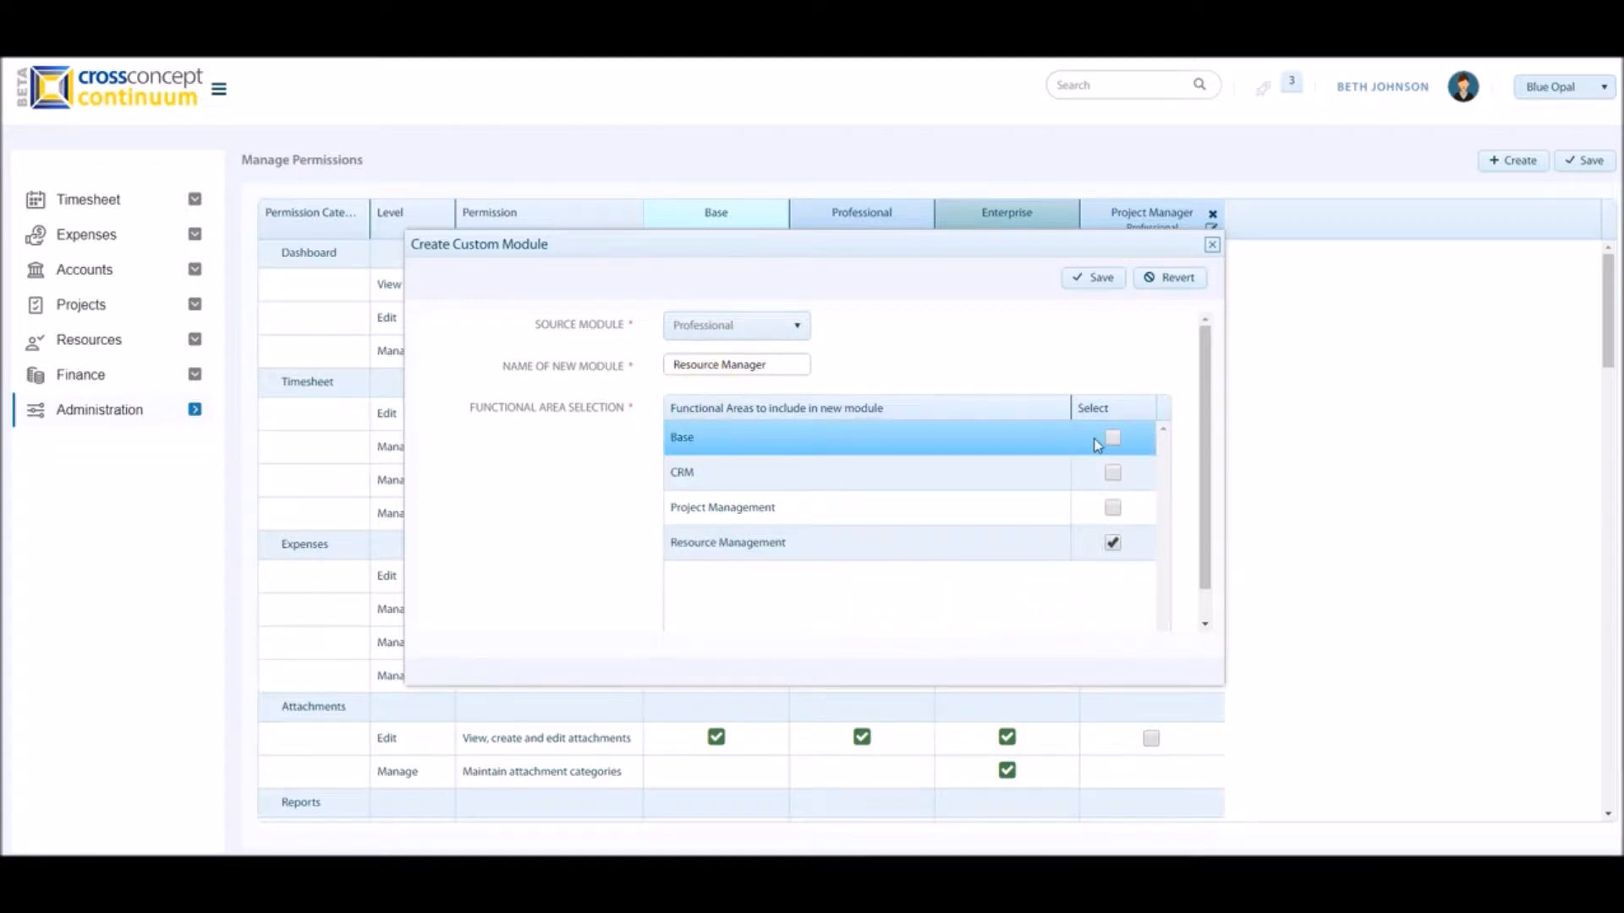
pyautogui.click(1100, 277)
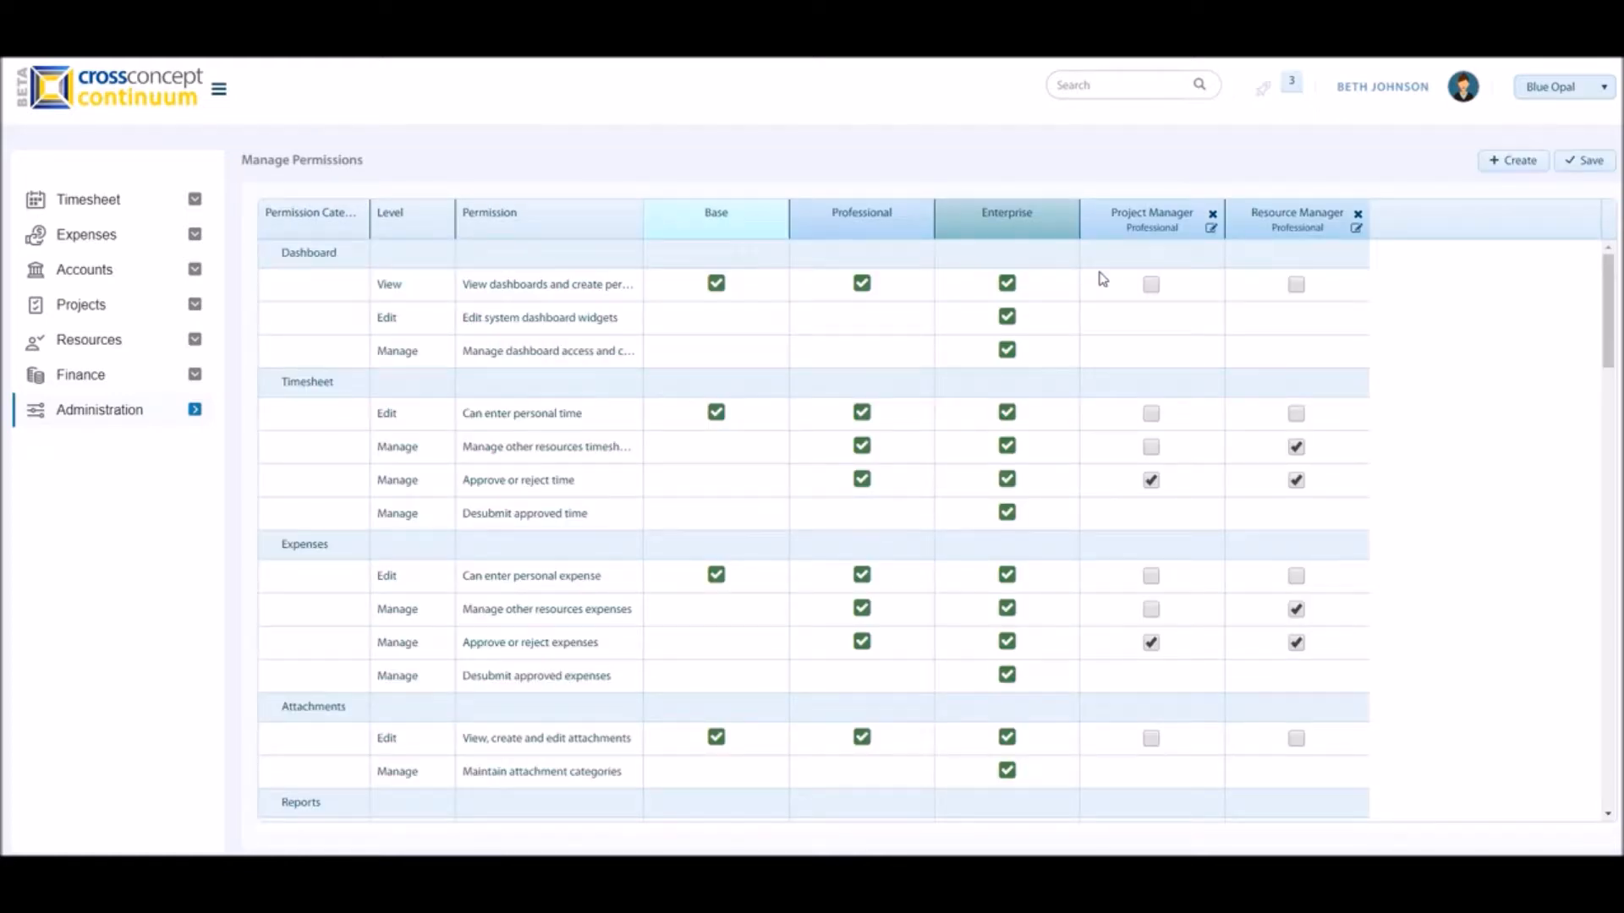
# - Delete the Resource Manager custom module from the permissions grid
pyautogui.click(1357, 214)
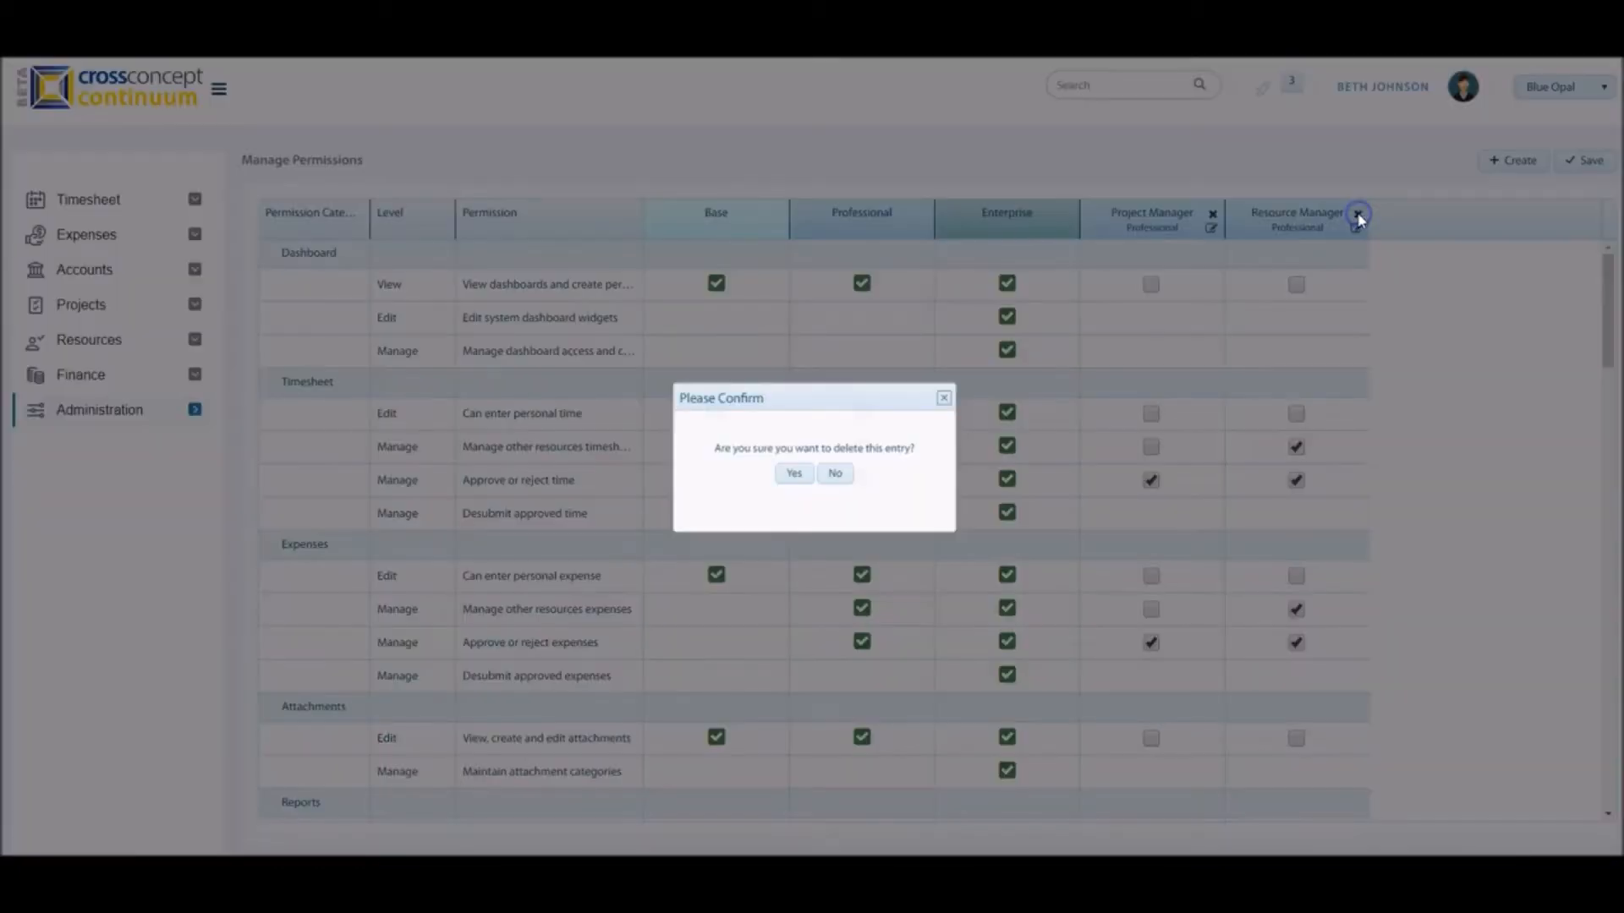
pyautogui.click(792, 472)
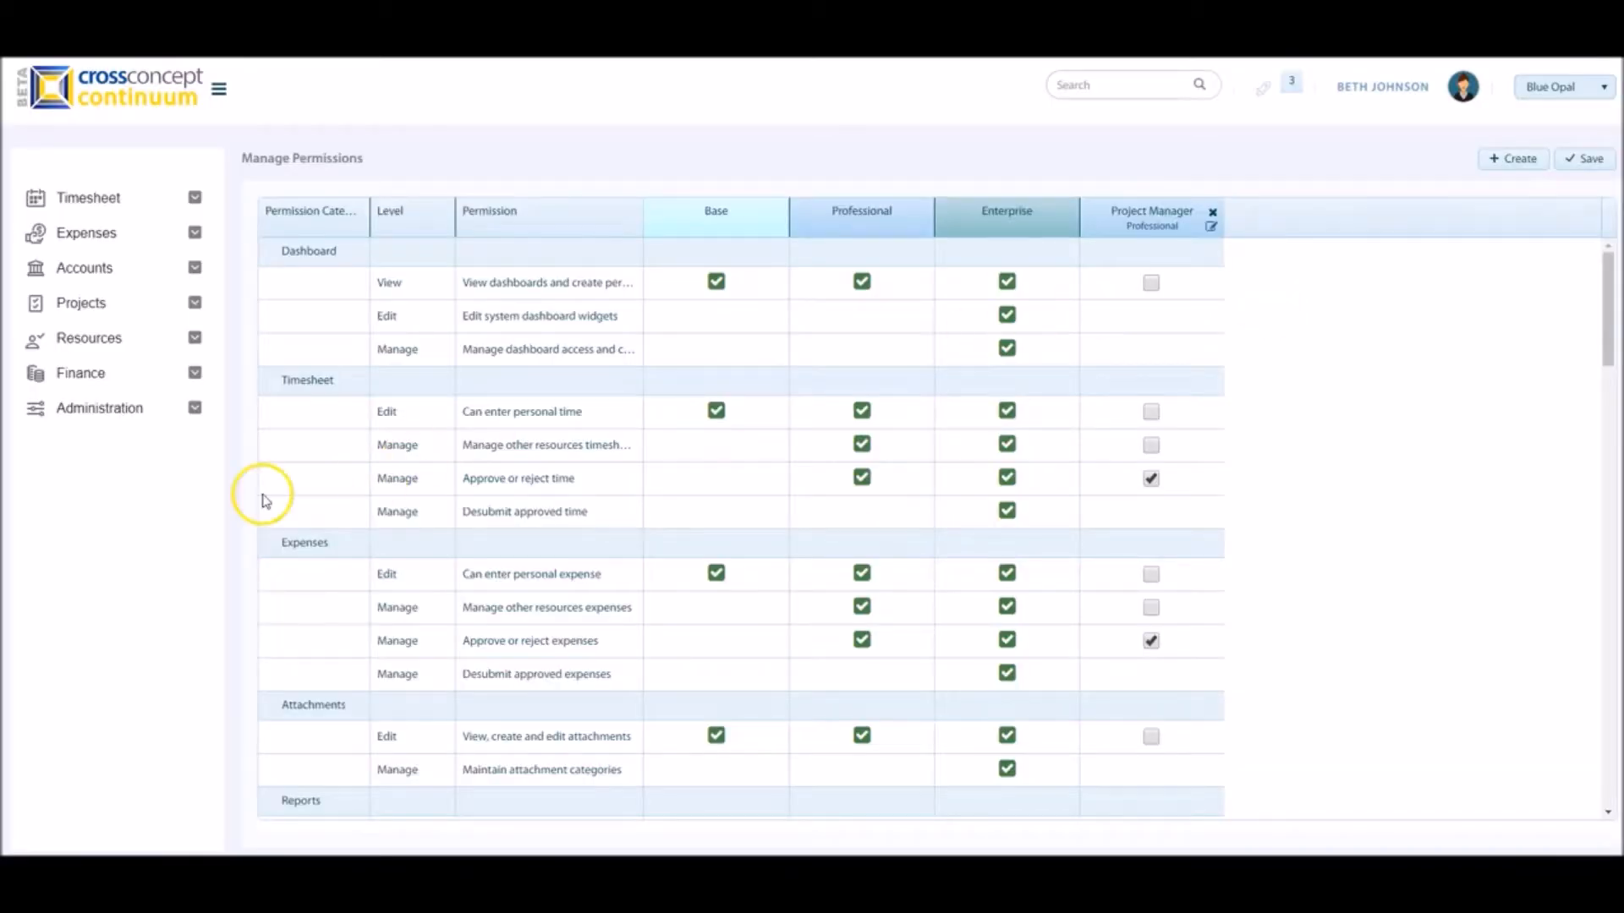
# - Open the Entity Field Setup page and expand the Accounts entity to view its fields
pyautogui.click(148, 421)
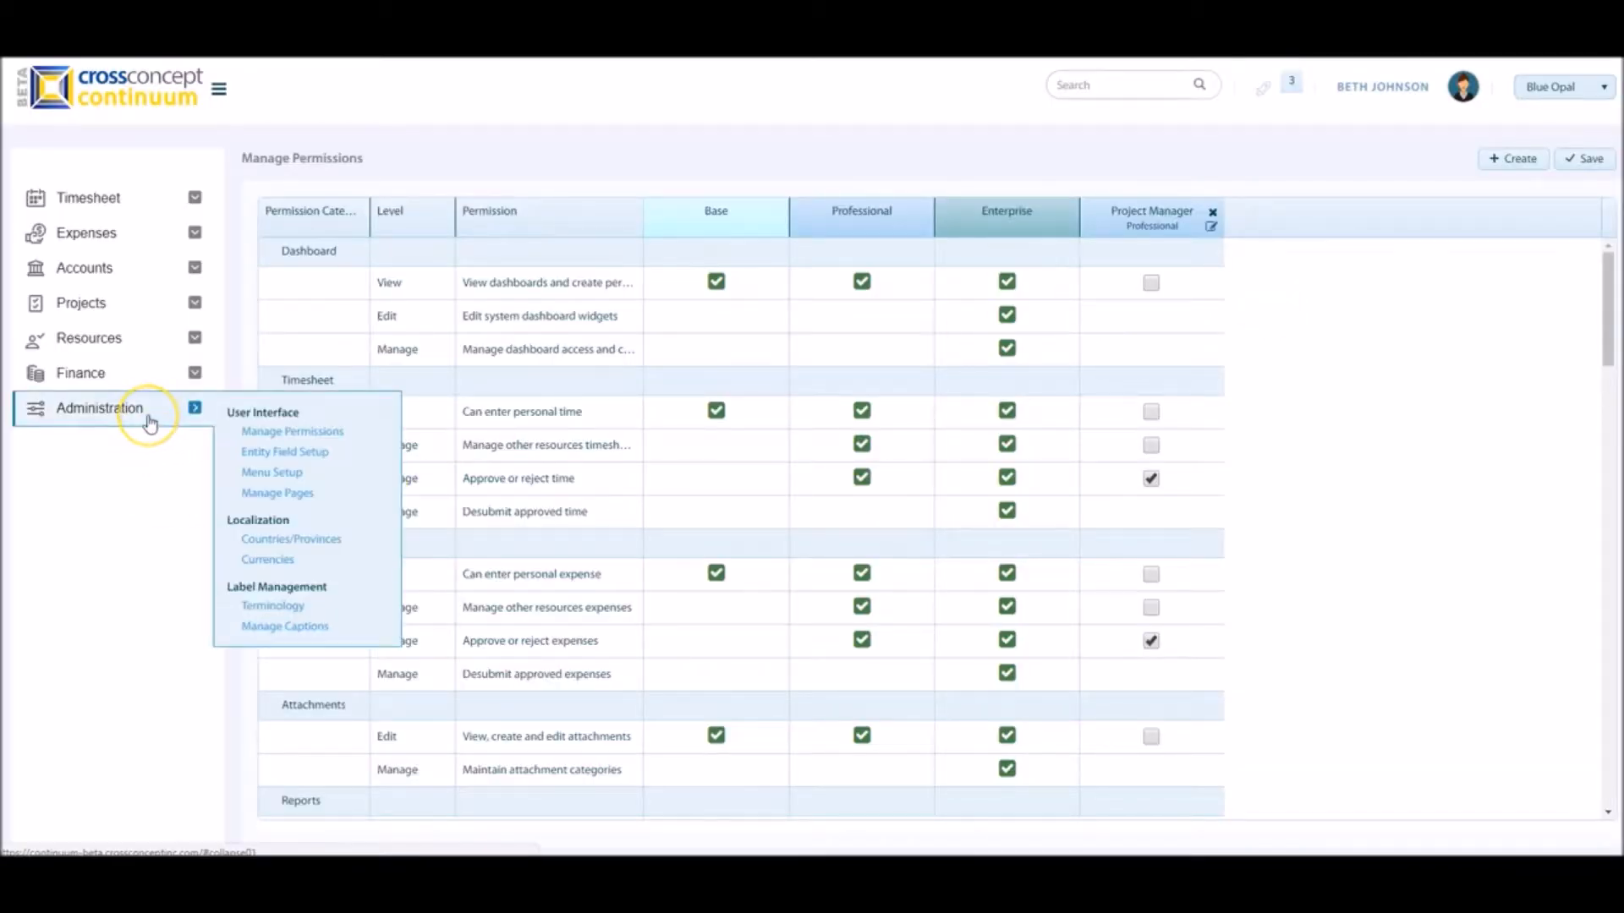
pyautogui.click(271, 453)
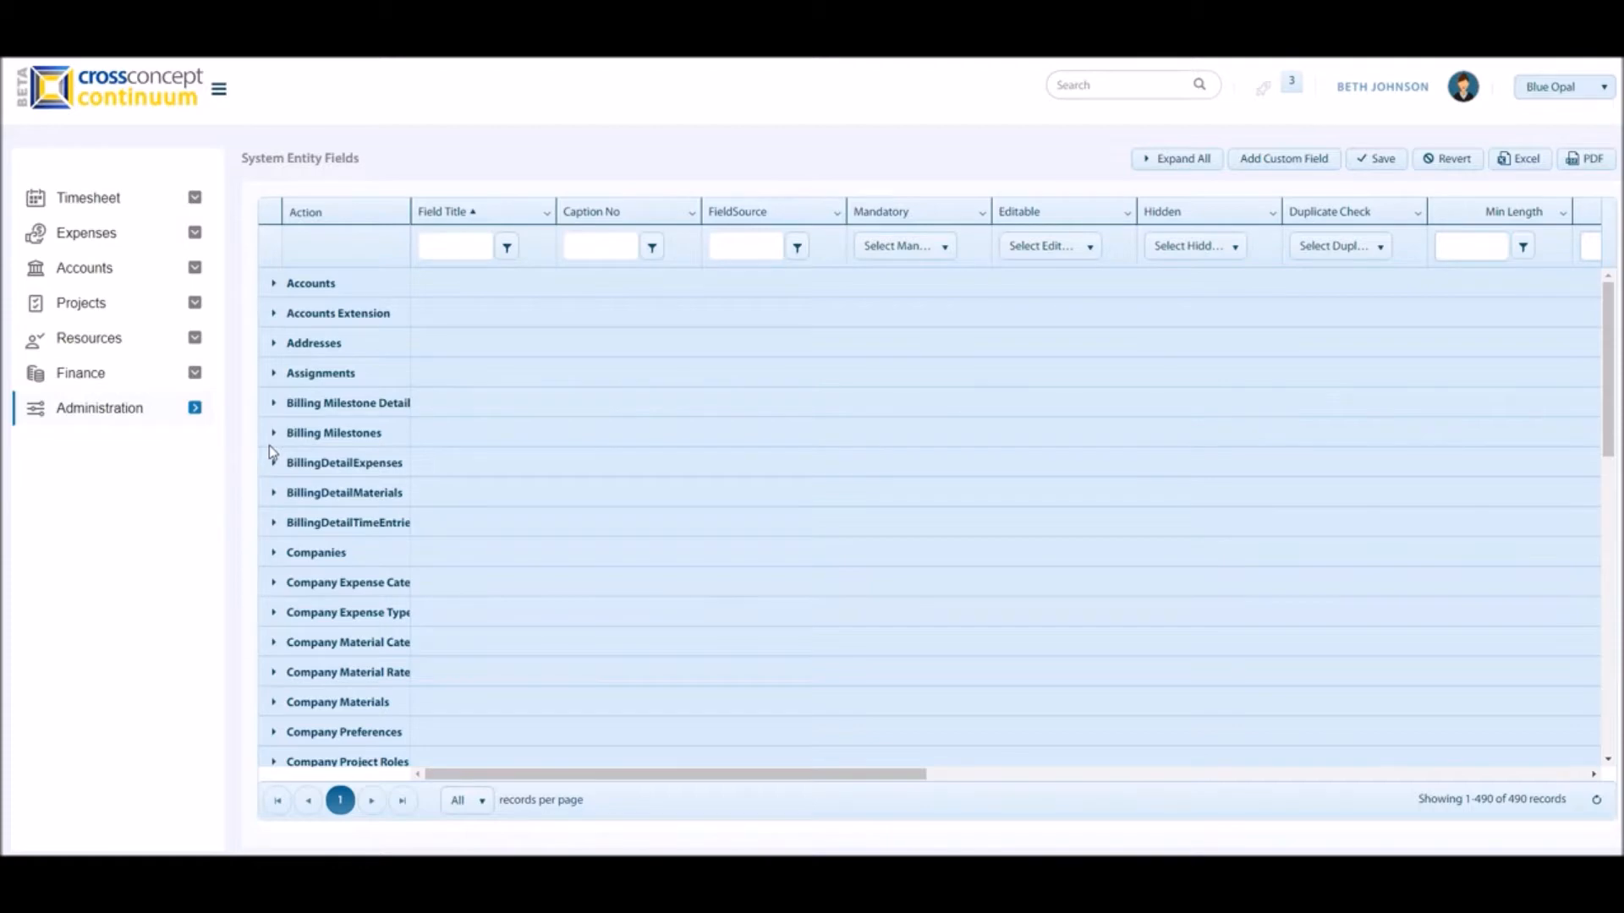
pyautogui.click(274, 284)
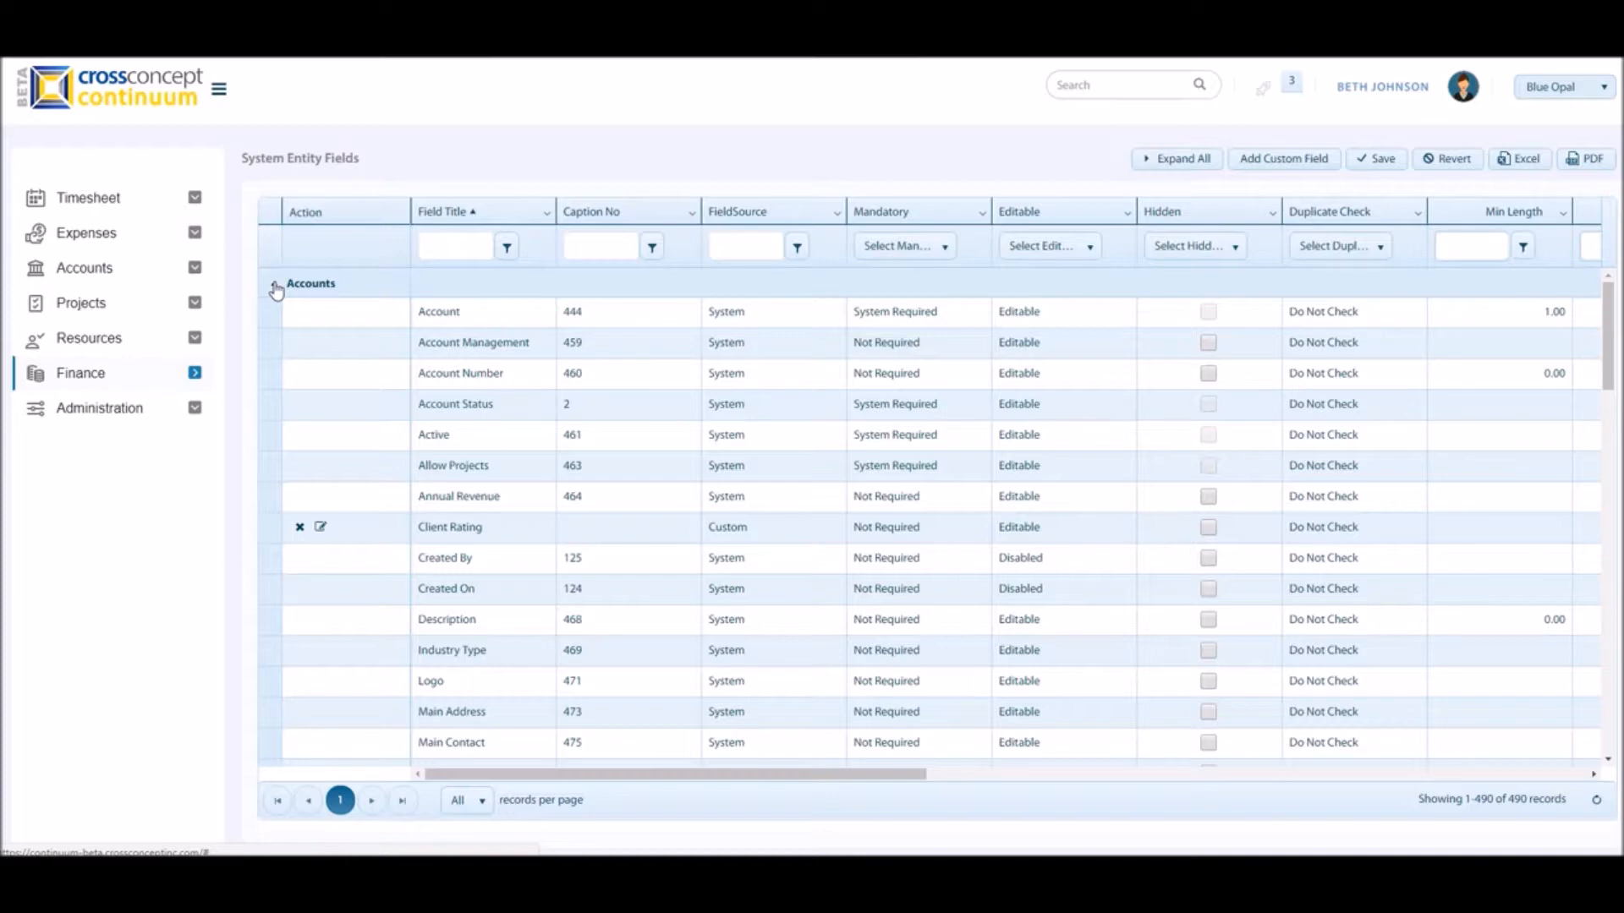
# - Start a new custom field for the Accounts entity with the field title Industry Sector
pyautogui.click(1243, 160)
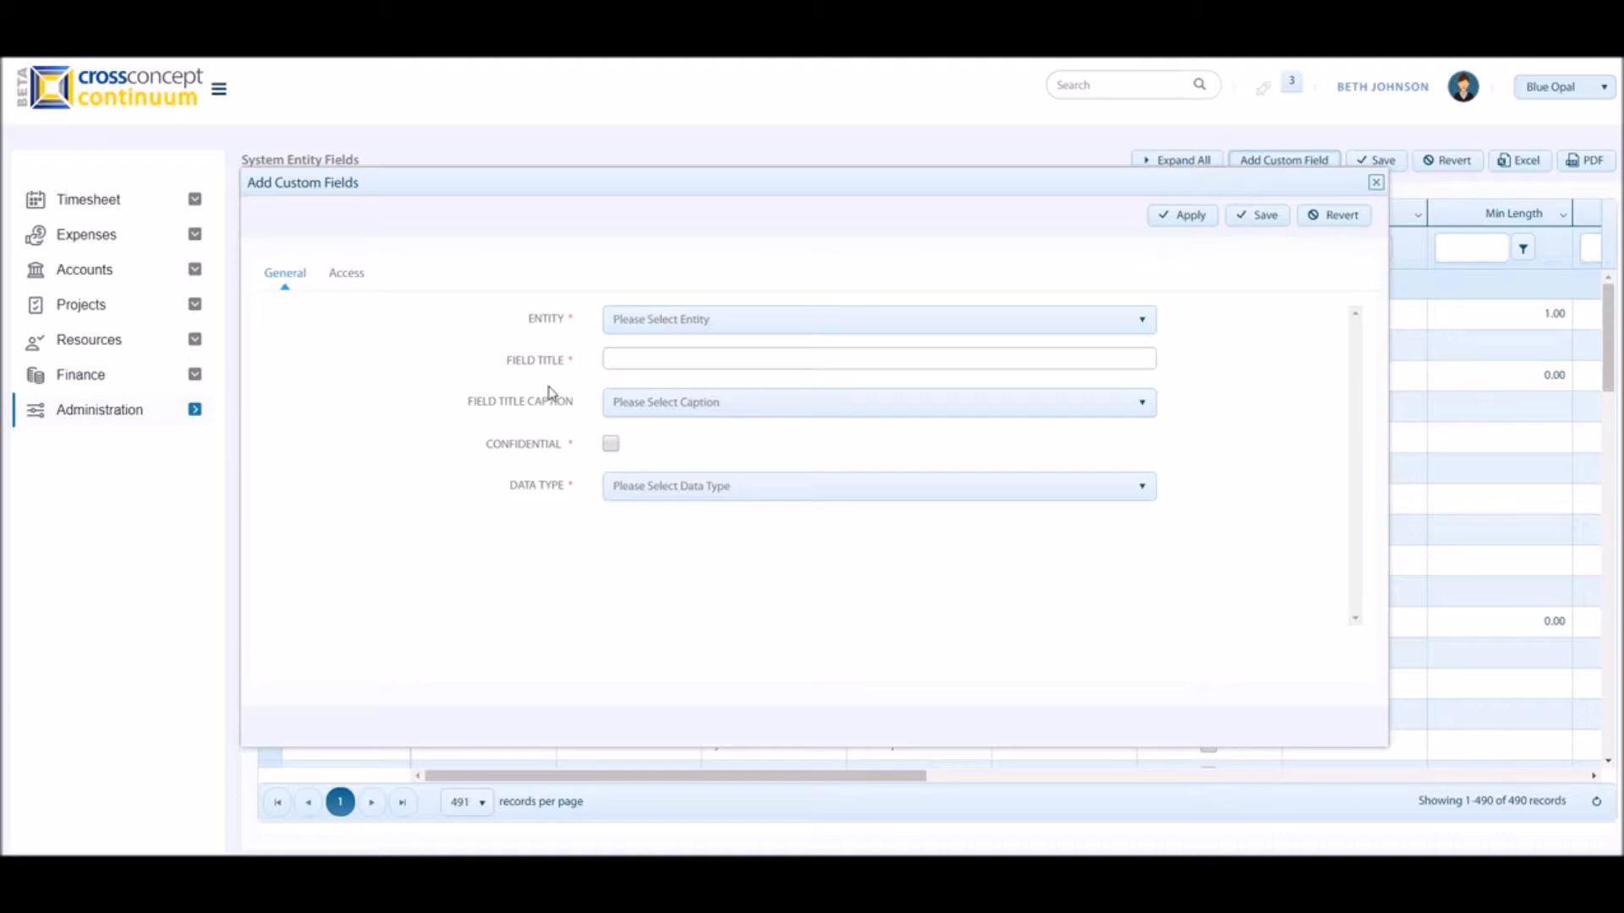
pyautogui.click(692, 326)
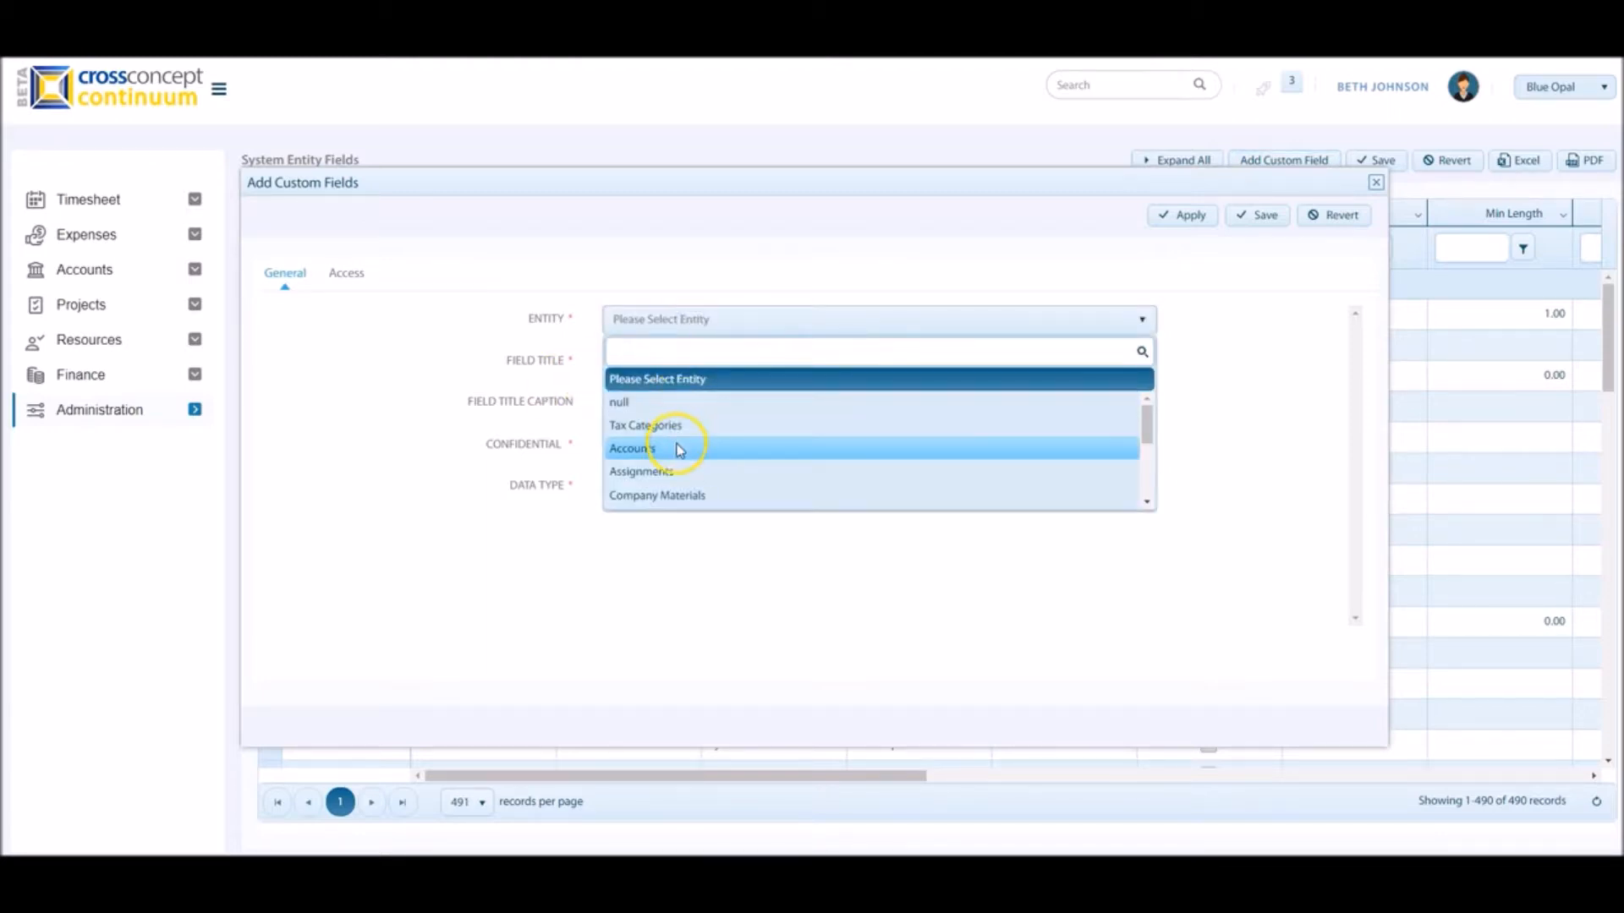
pyautogui.click(676, 446)
pyautogui.click(652, 362)
pyautogui.write('Industry Sector')
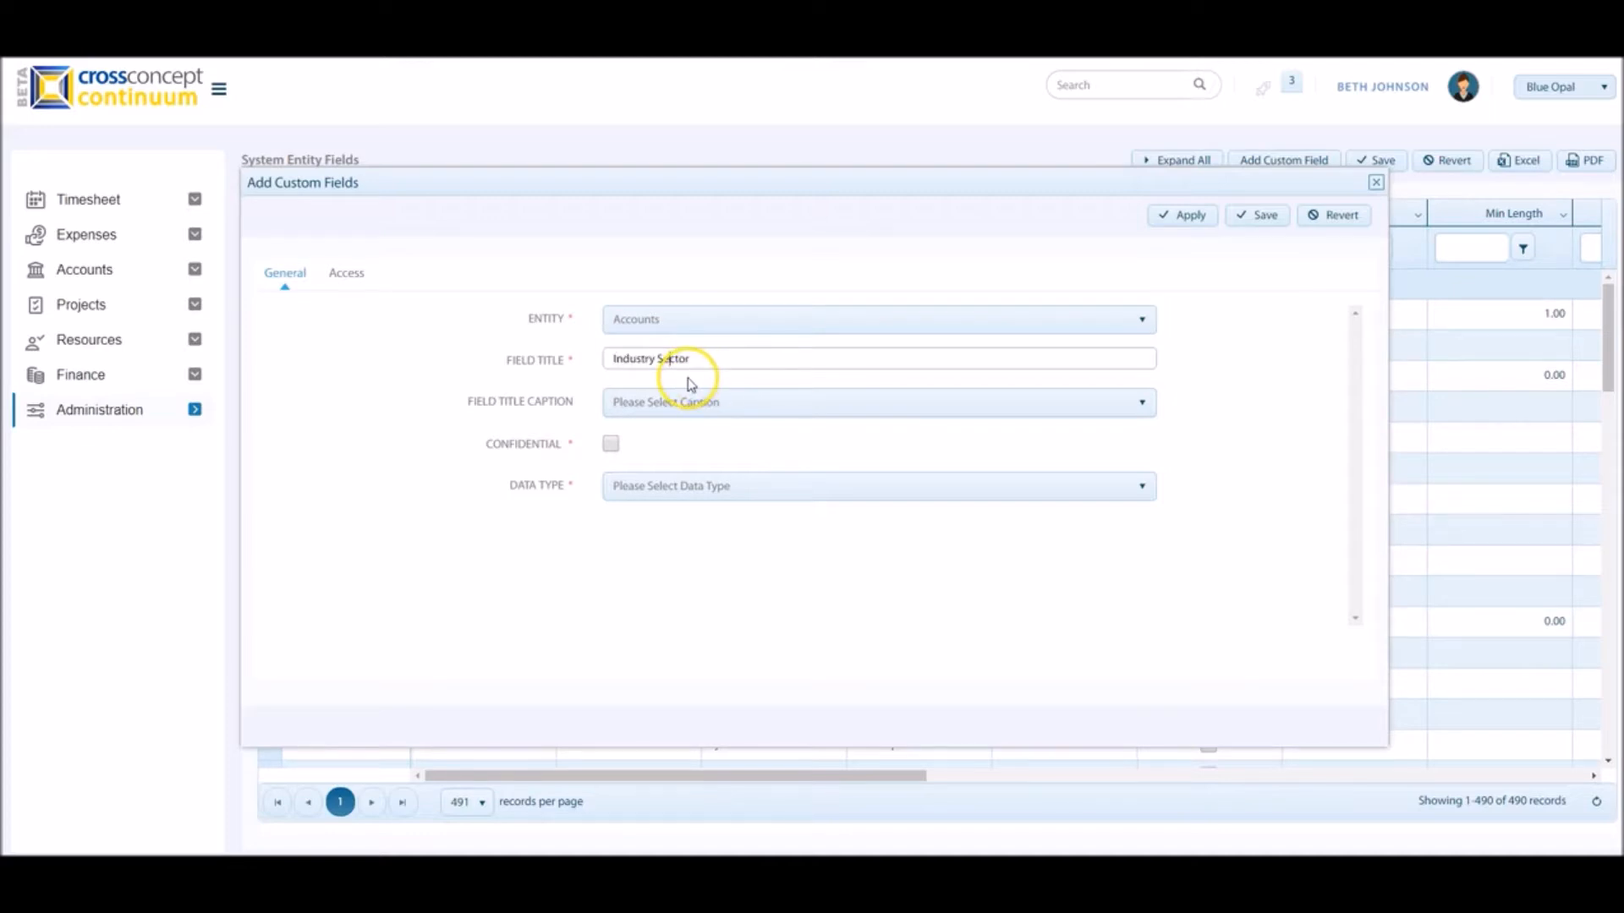
# - Set the custom field's data type to Static DropDown : Single Select and apply the settings
pyautogui.click(679, 418)
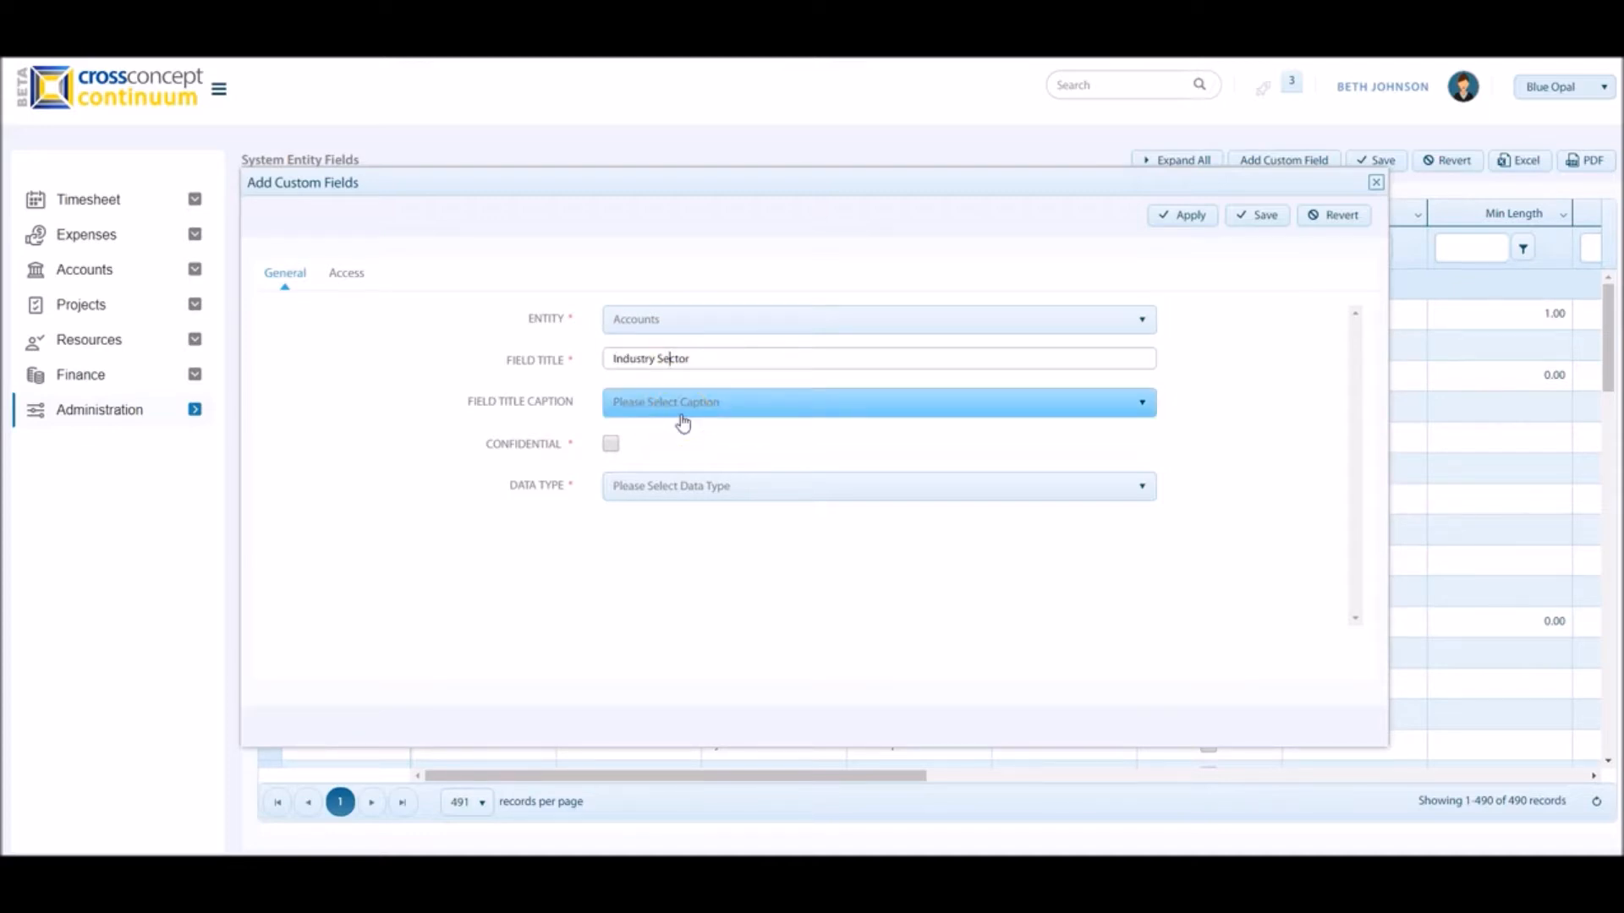
pyautogui.click(679, 425)
pyautogui.click(618, 445)
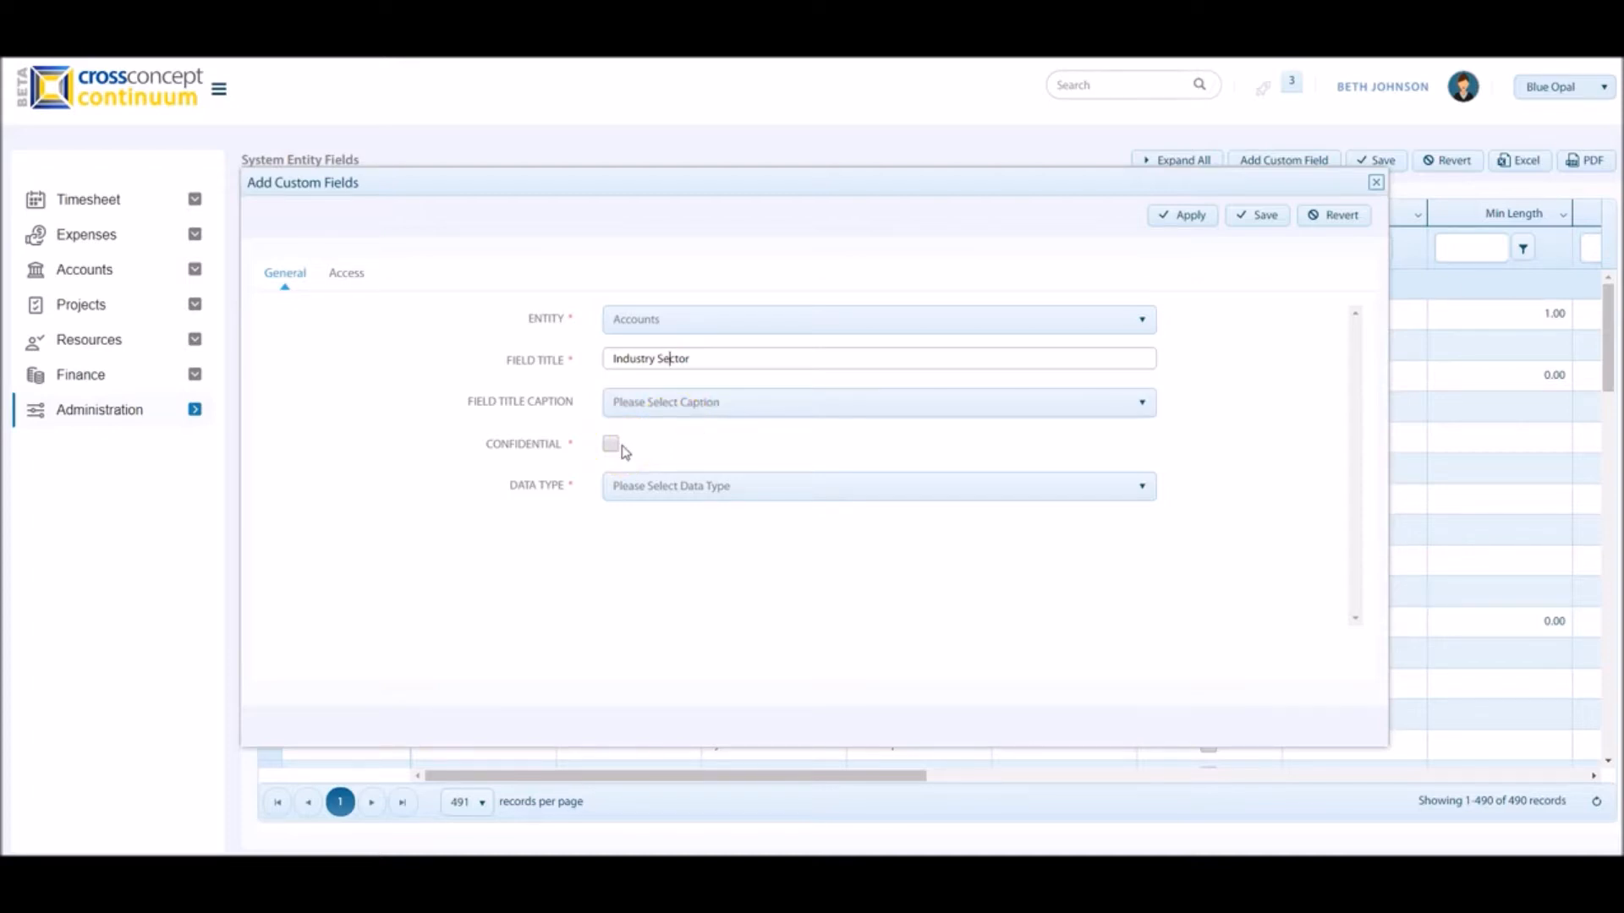
pyautogui.click(709, 485)
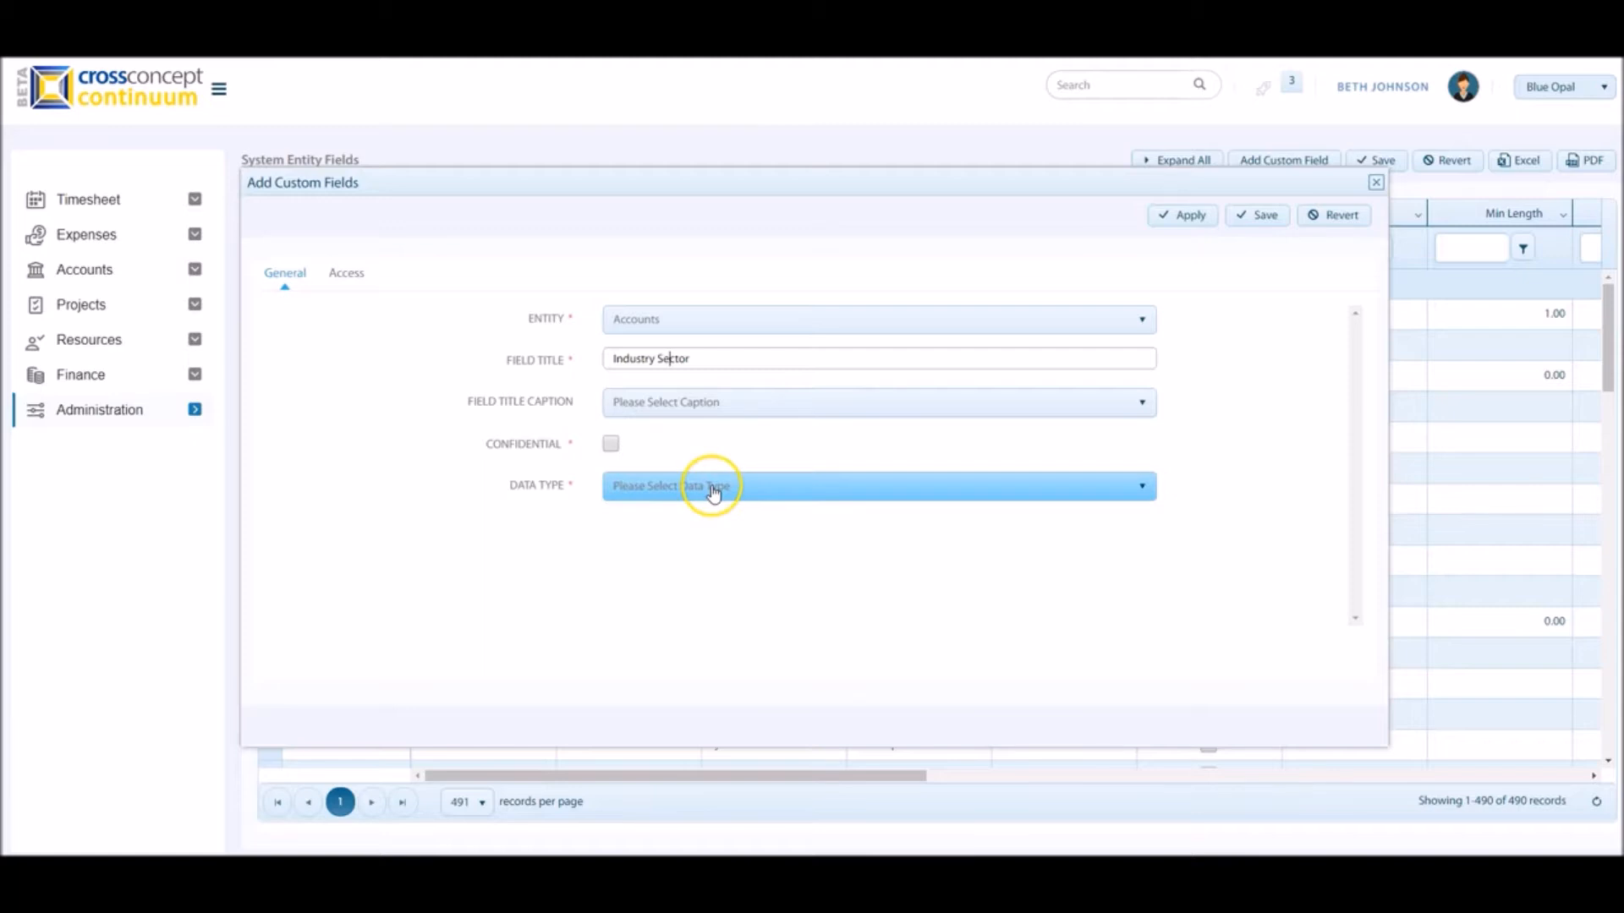
pyautogui.click(712, 487)
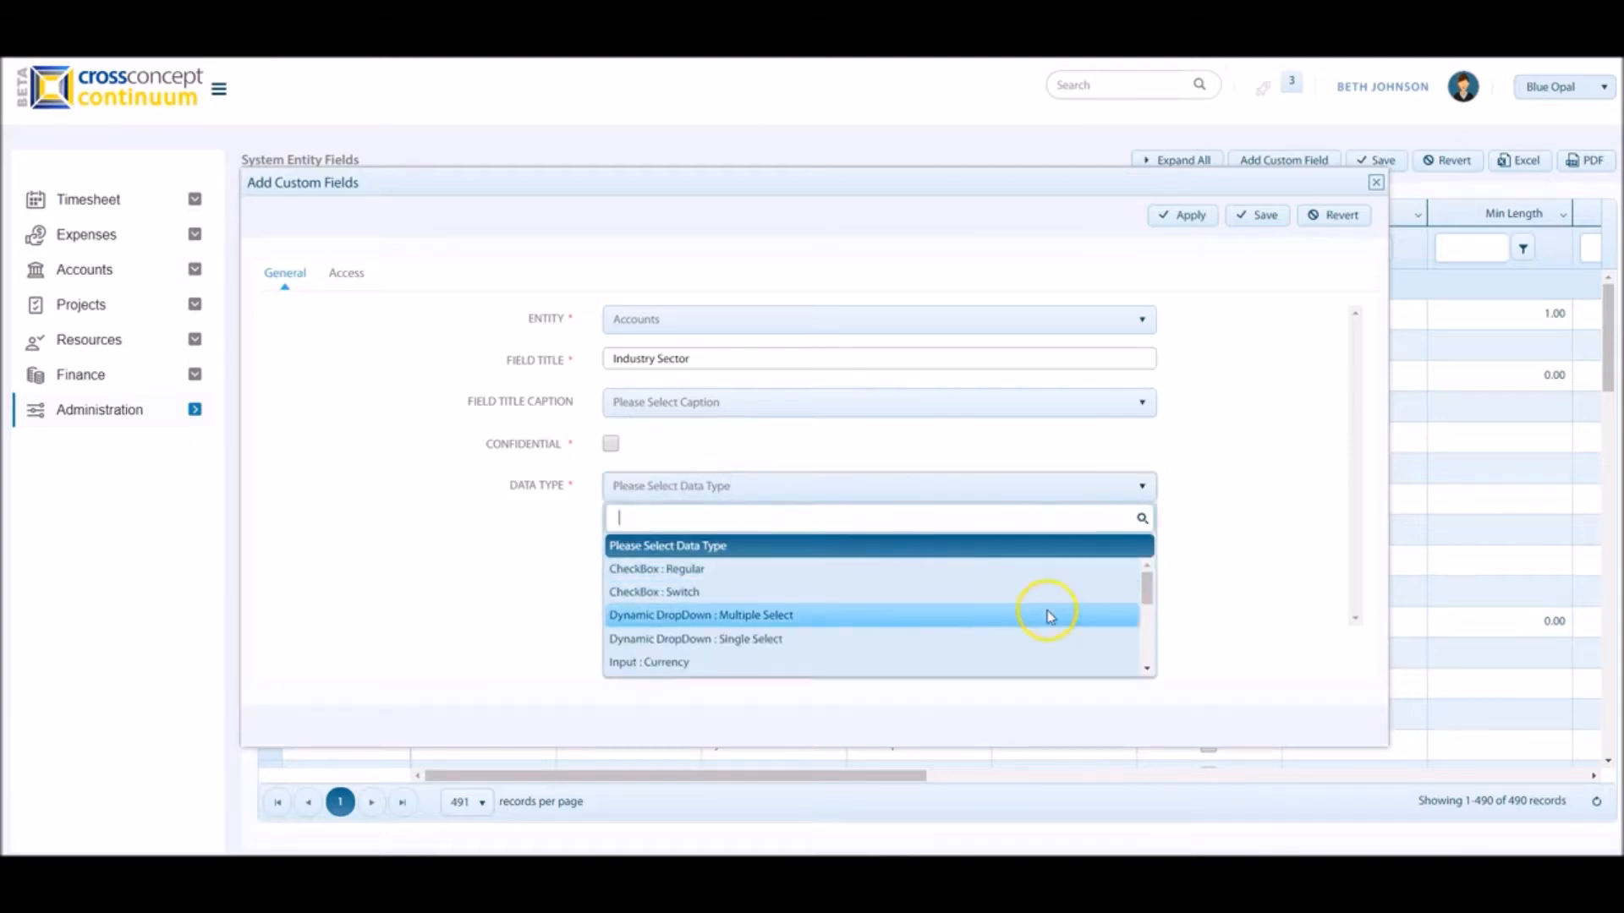
pyautogui.moveTo(1150, 594); pyautogui.dragTo(1148, 663)
pyautogui.click(1073, 663)
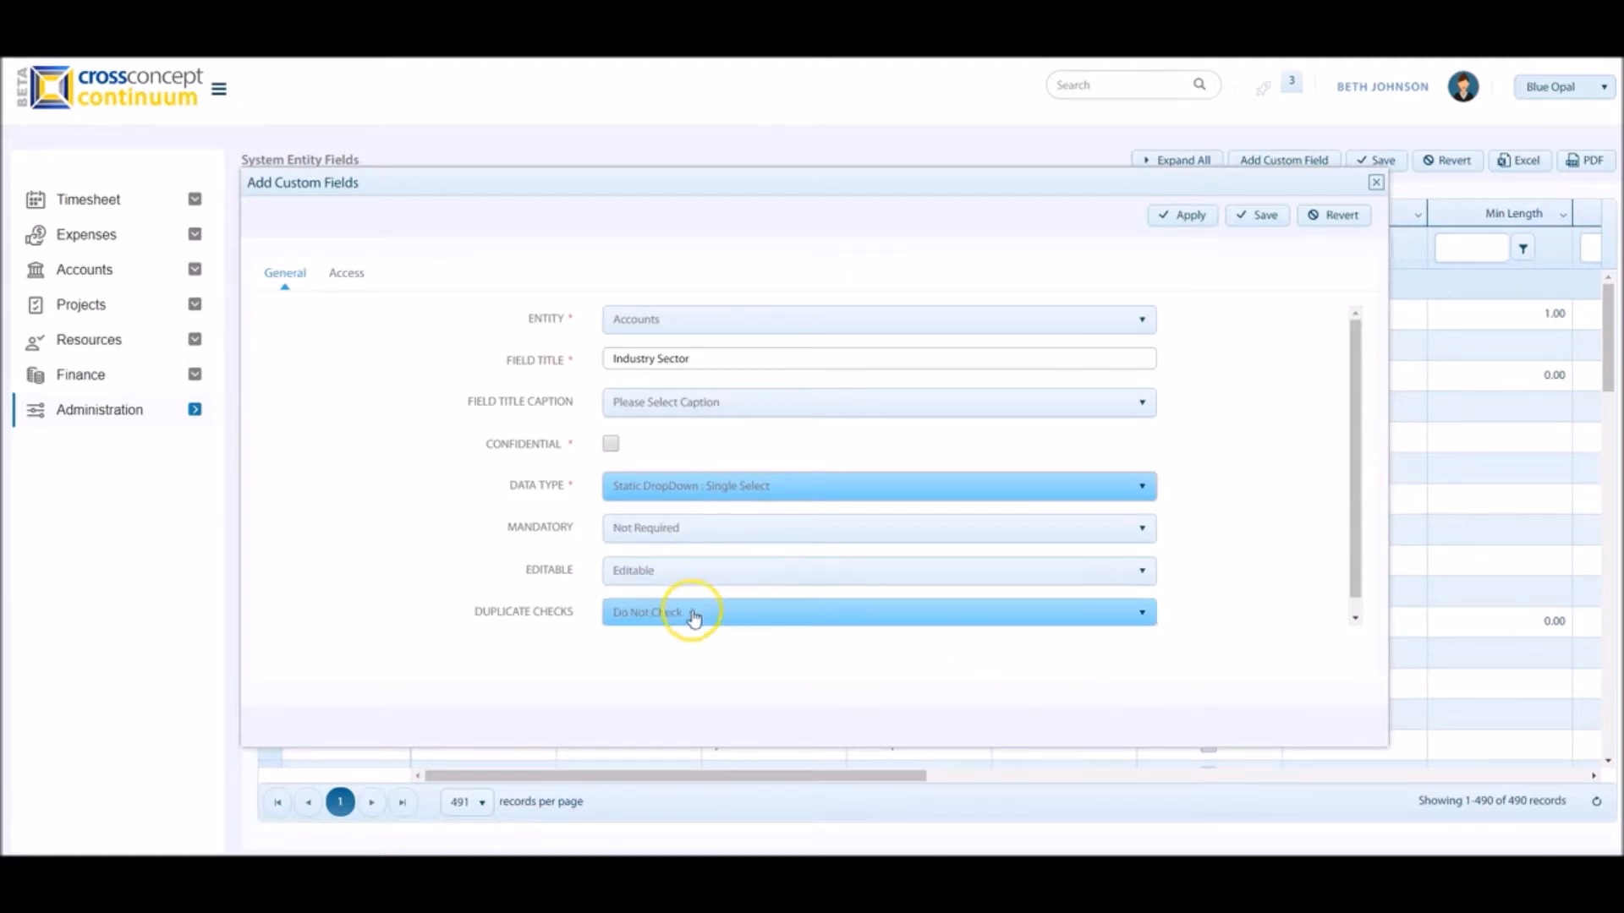
pyautogui.click(1192, 216)
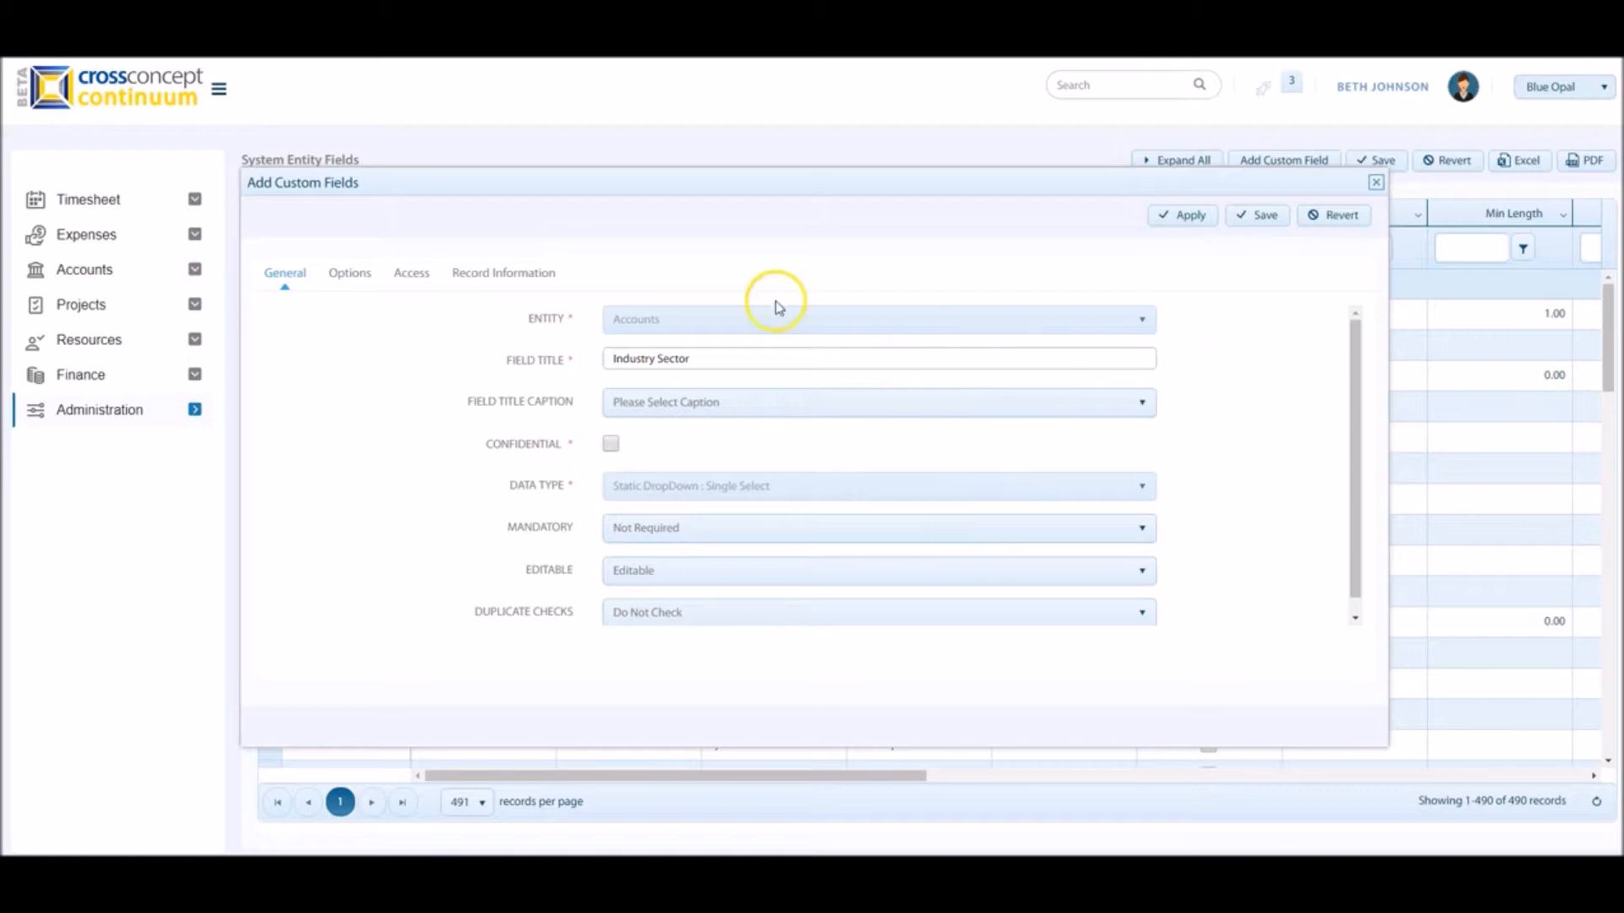
# - Add the option values IT, Law and Health with IT as the default, and save the custom field
pyautogui.click(349, 272)
pyautogui.click(1257, 315)
pyautogui.click(460, 378)
pyautogui.write('IT')
pyautogui.press('Return')
pyautogui.write('Law')
pyautogui.press('Return')
pyautogui.write('Health')
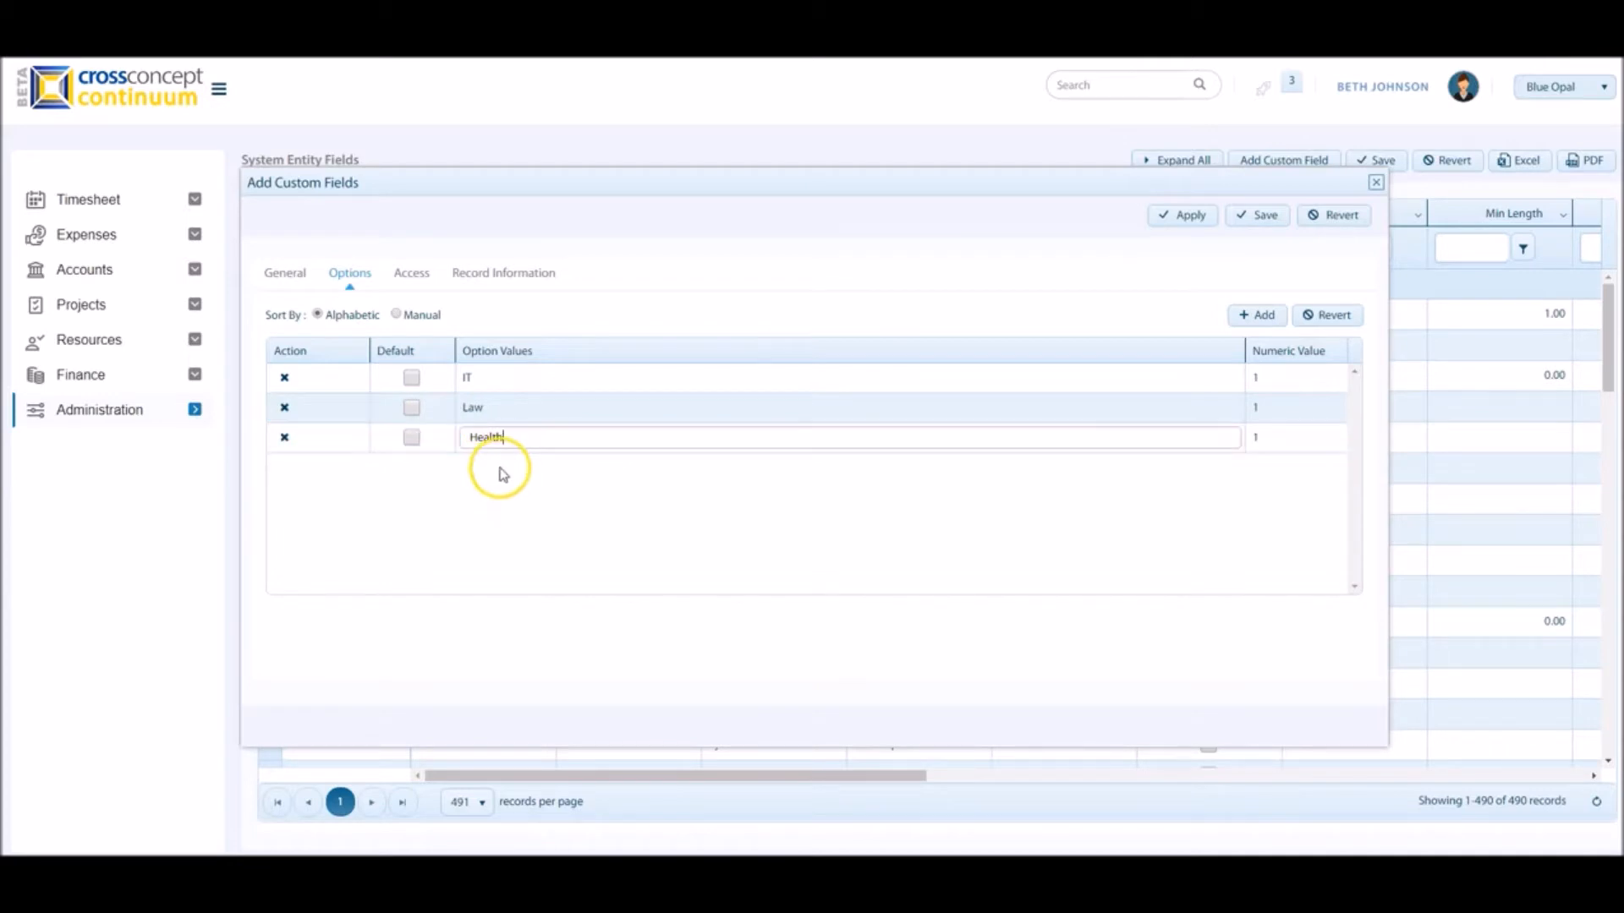
pyautogui.click(412, 377)
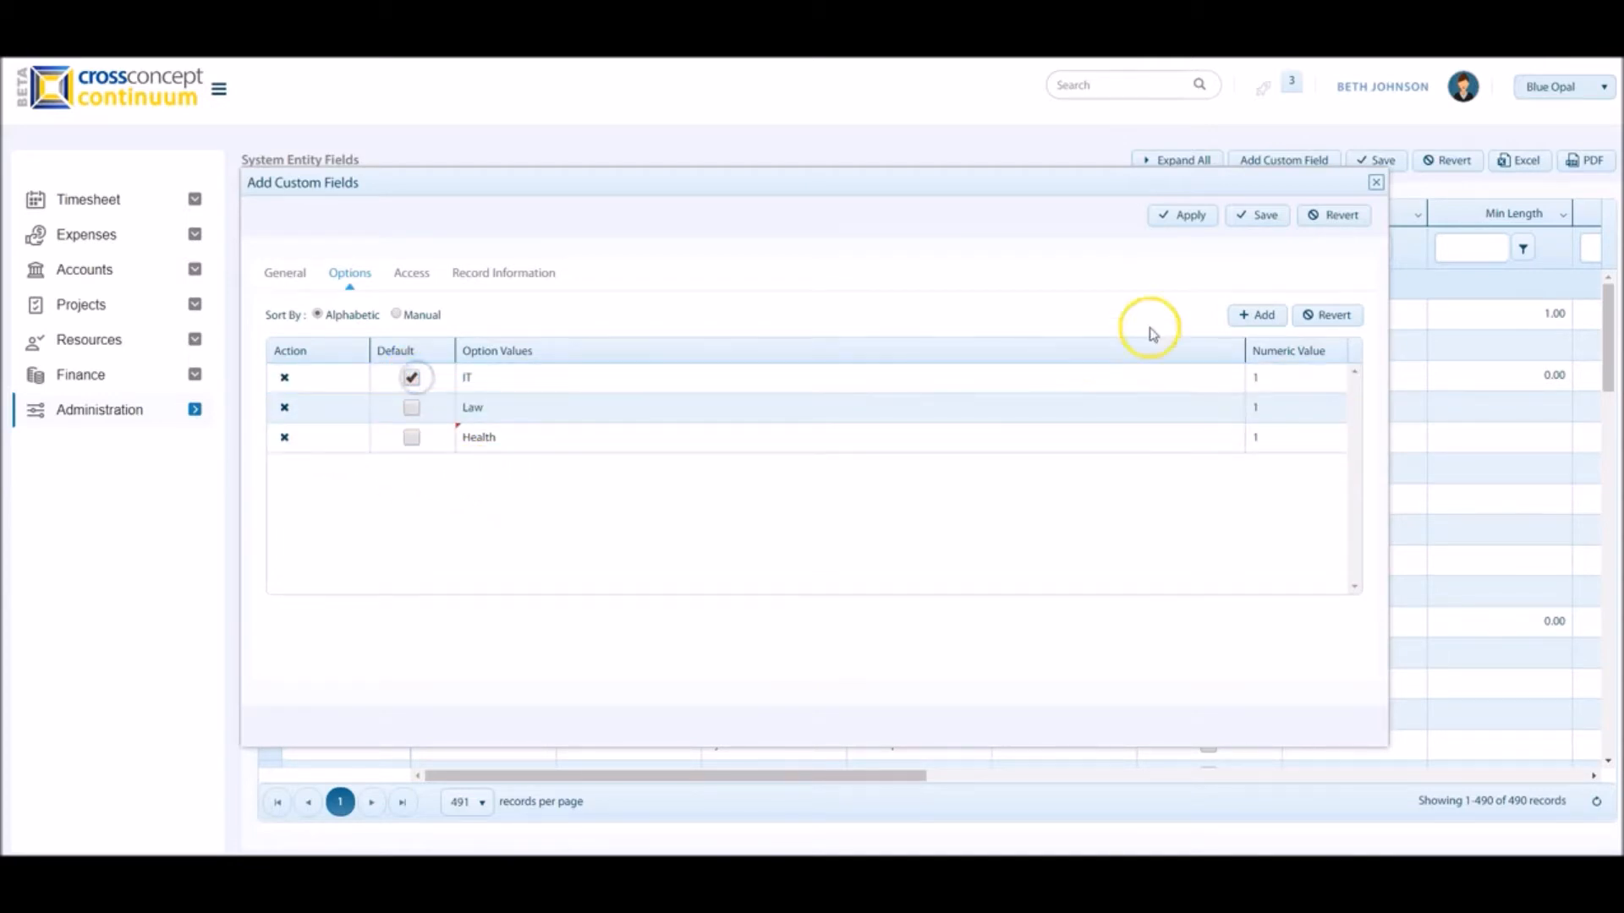
pyautogui.click(1256, 216)
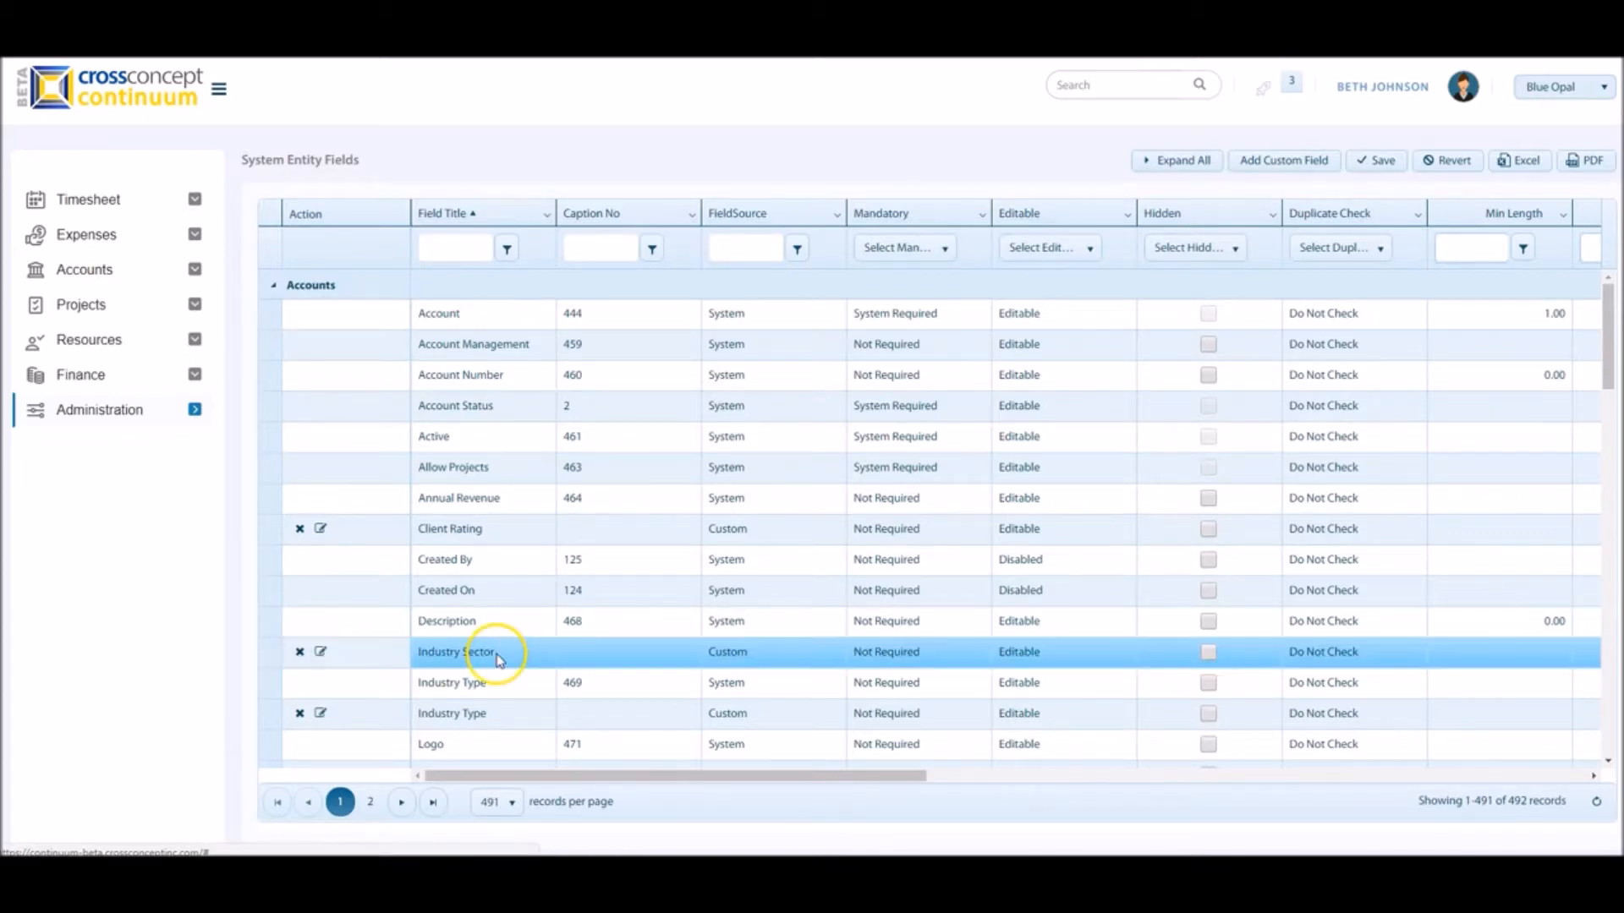
# - Check the Industry Sector field in the entity field list and among the ABC Inc. account's custom fields
pyautogui.click(499, 660)
pyautogui.moveTo(812, 776); pyautogui.dragTo(1397, 744)
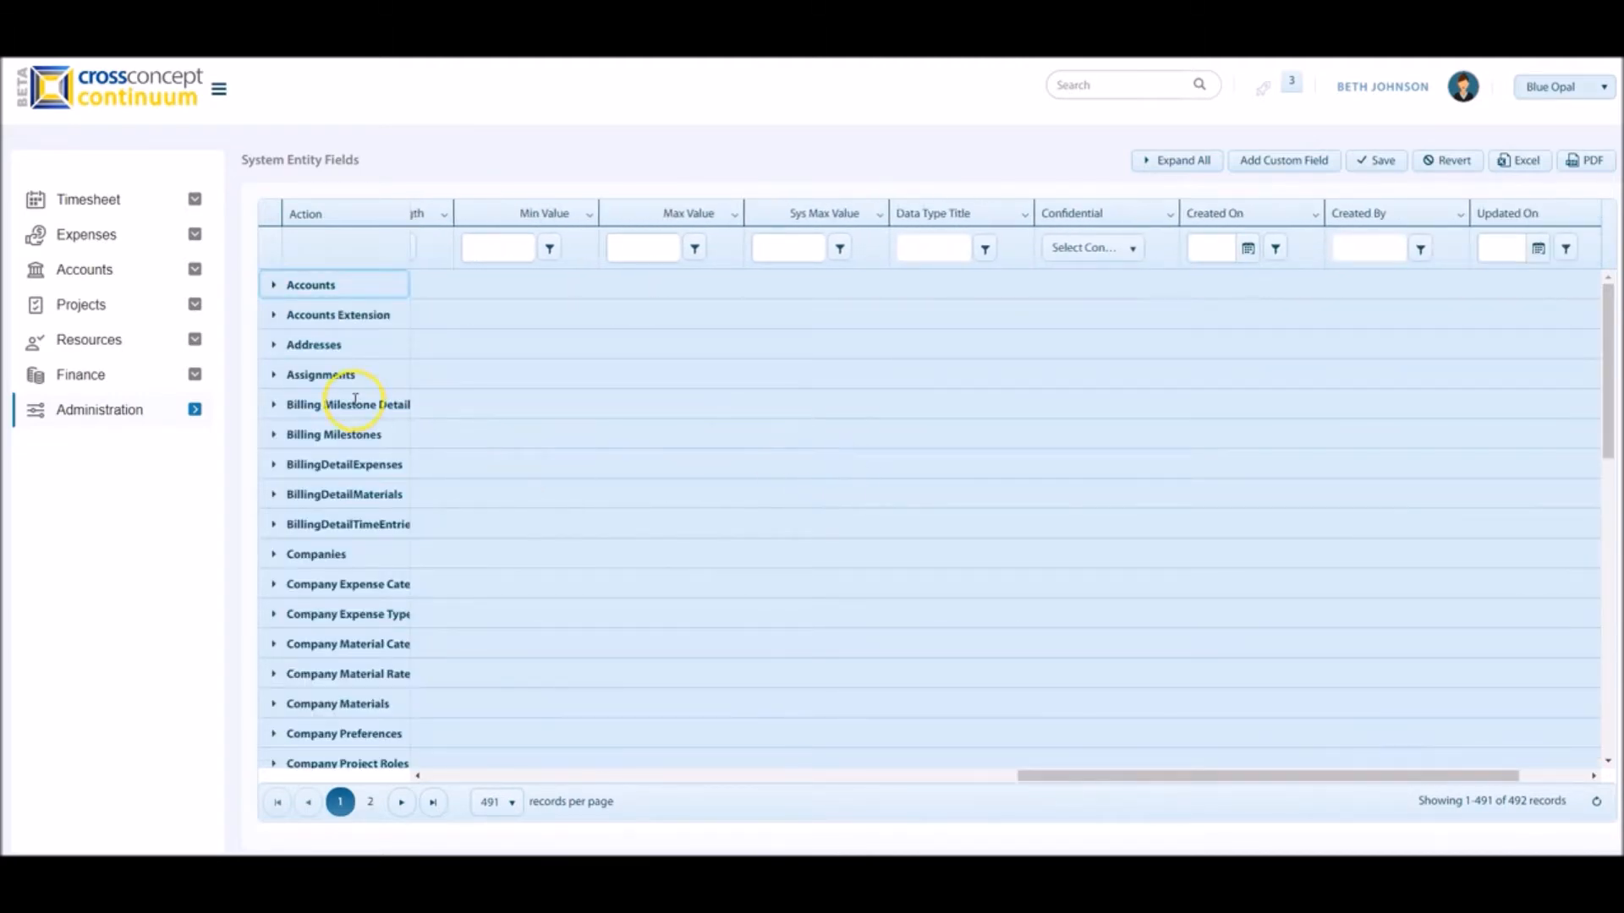
pyautogui.moveTo(201, 271)
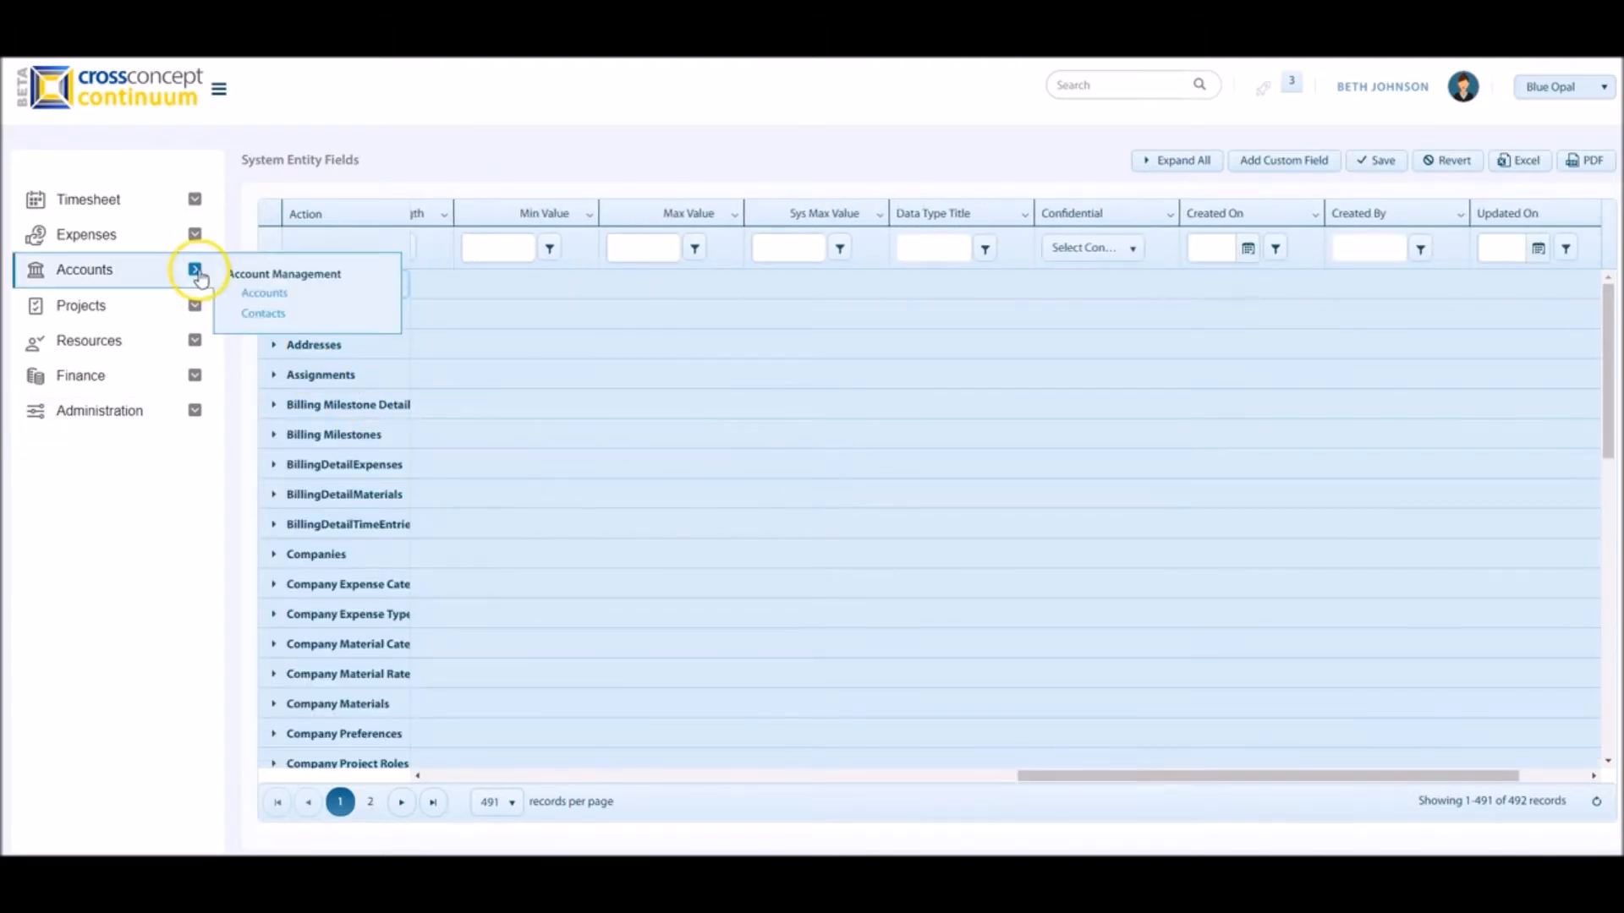
pyautogui.click(264, 293)
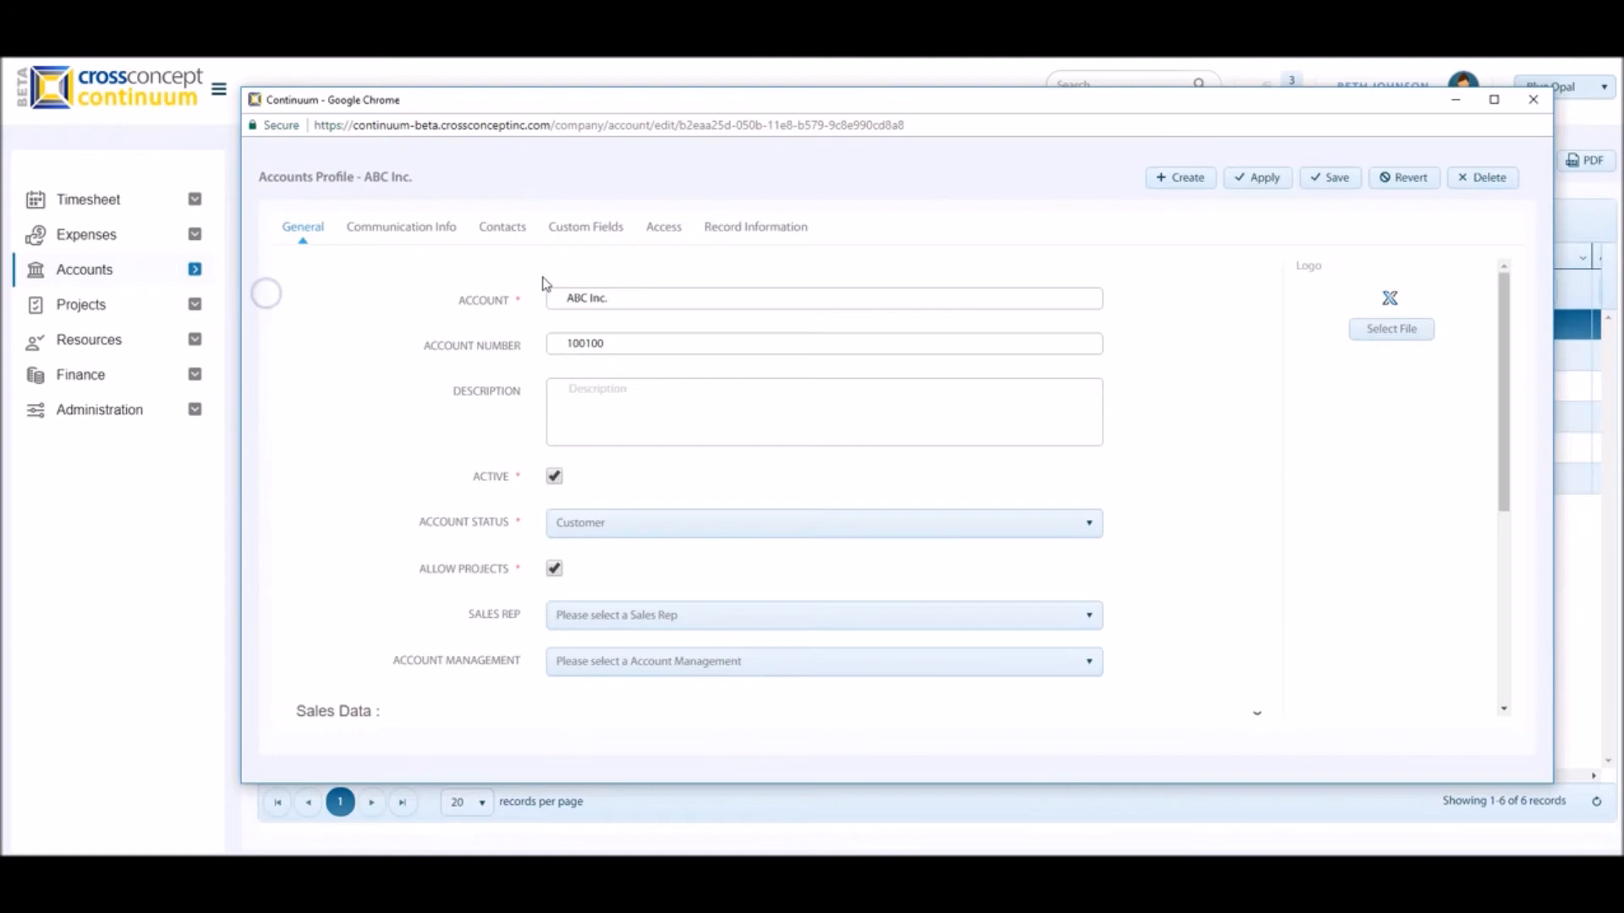
pyautogui.click(583, 229)
pyautogui.click(587, 306)
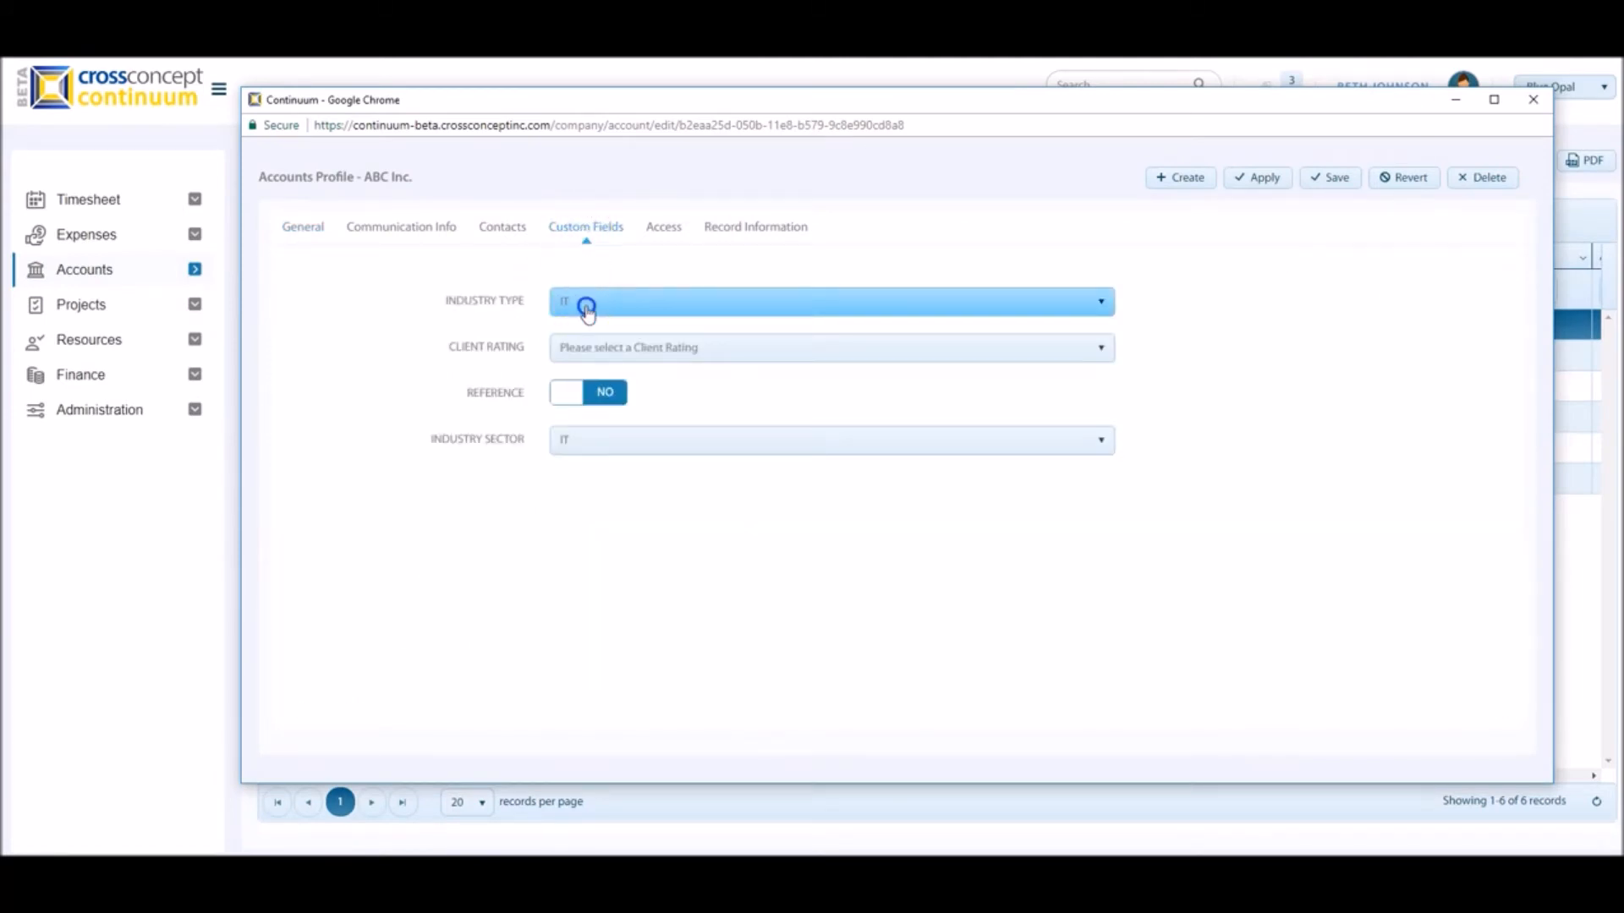
pyautogui.click(1533, 95)
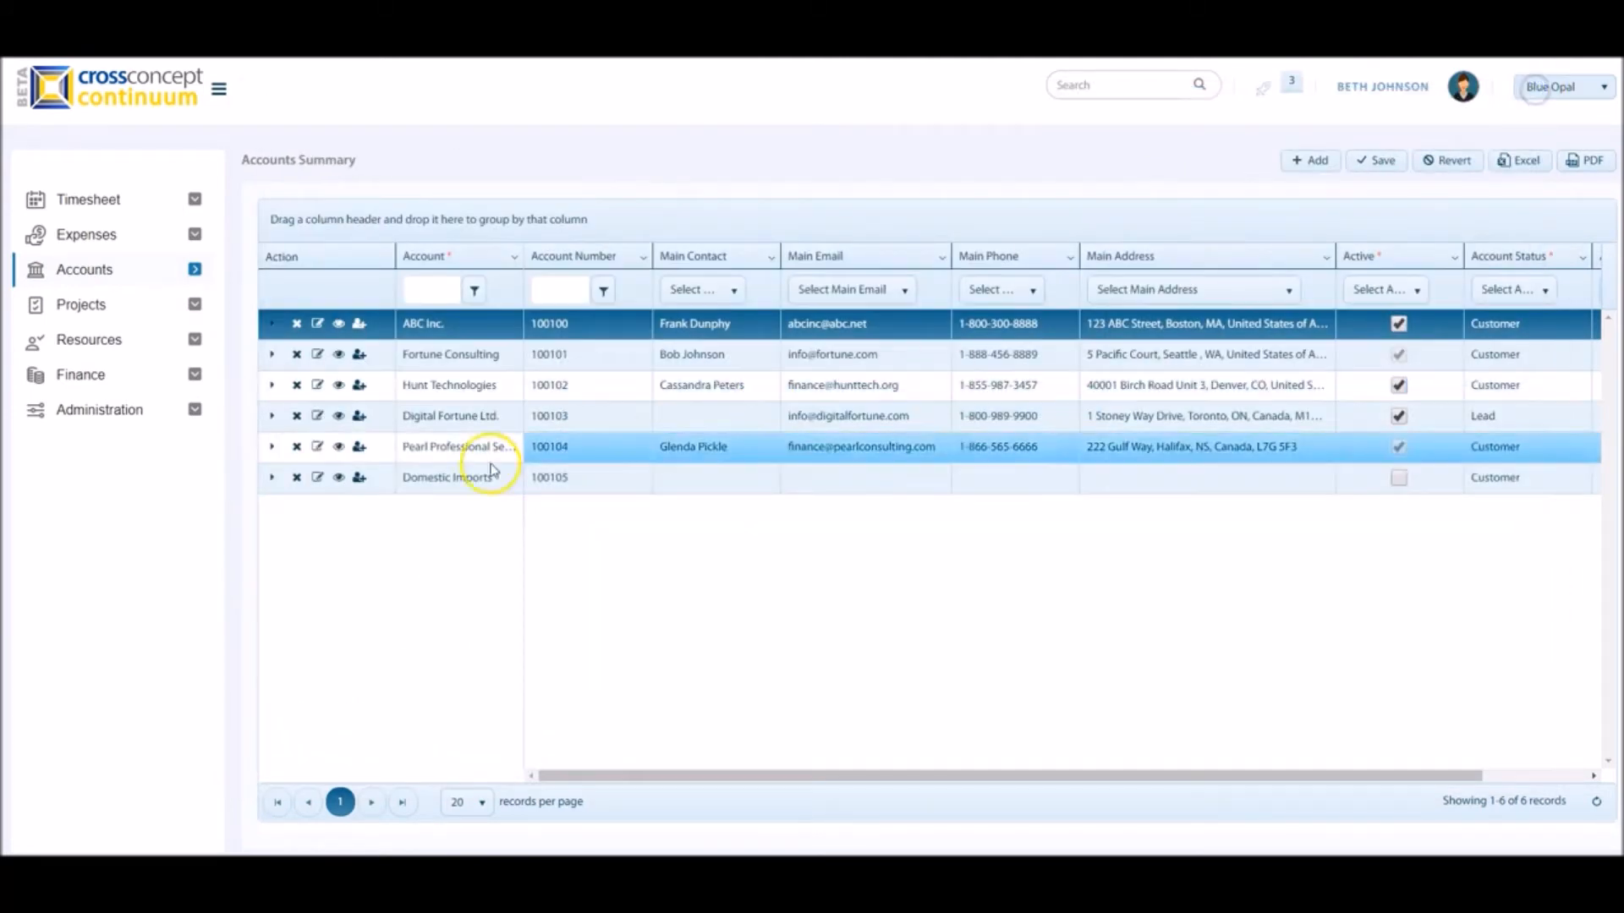
# - Open the Menu Setup page and examine the menu entries under Administration
pyautogui.moveTo(193, 410)
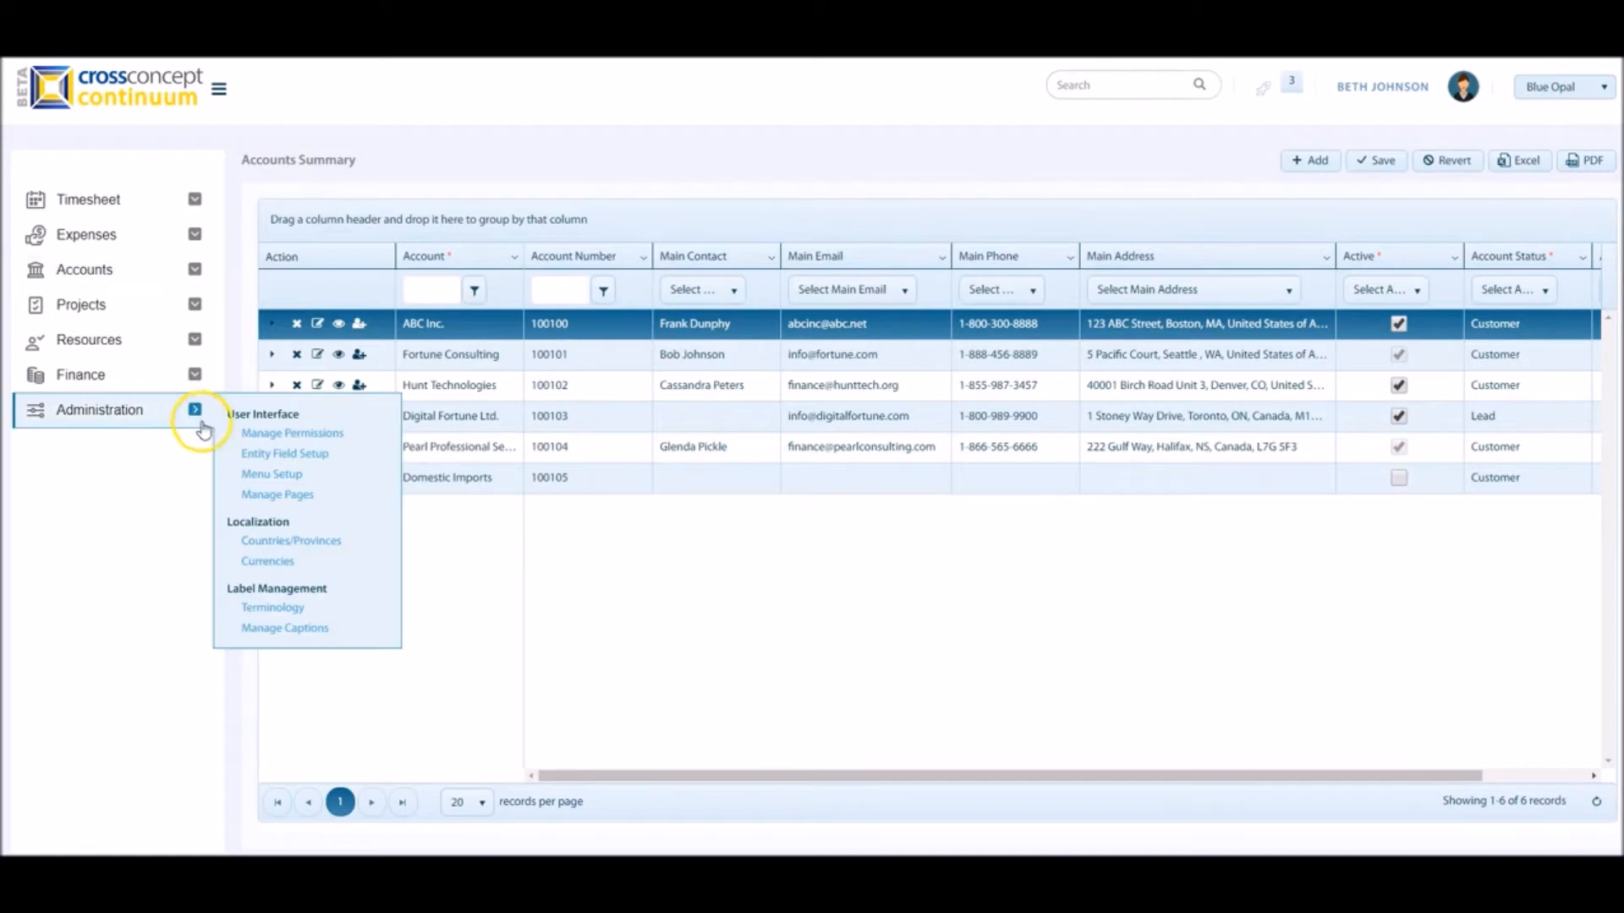
pyautogui.click(271, 476)
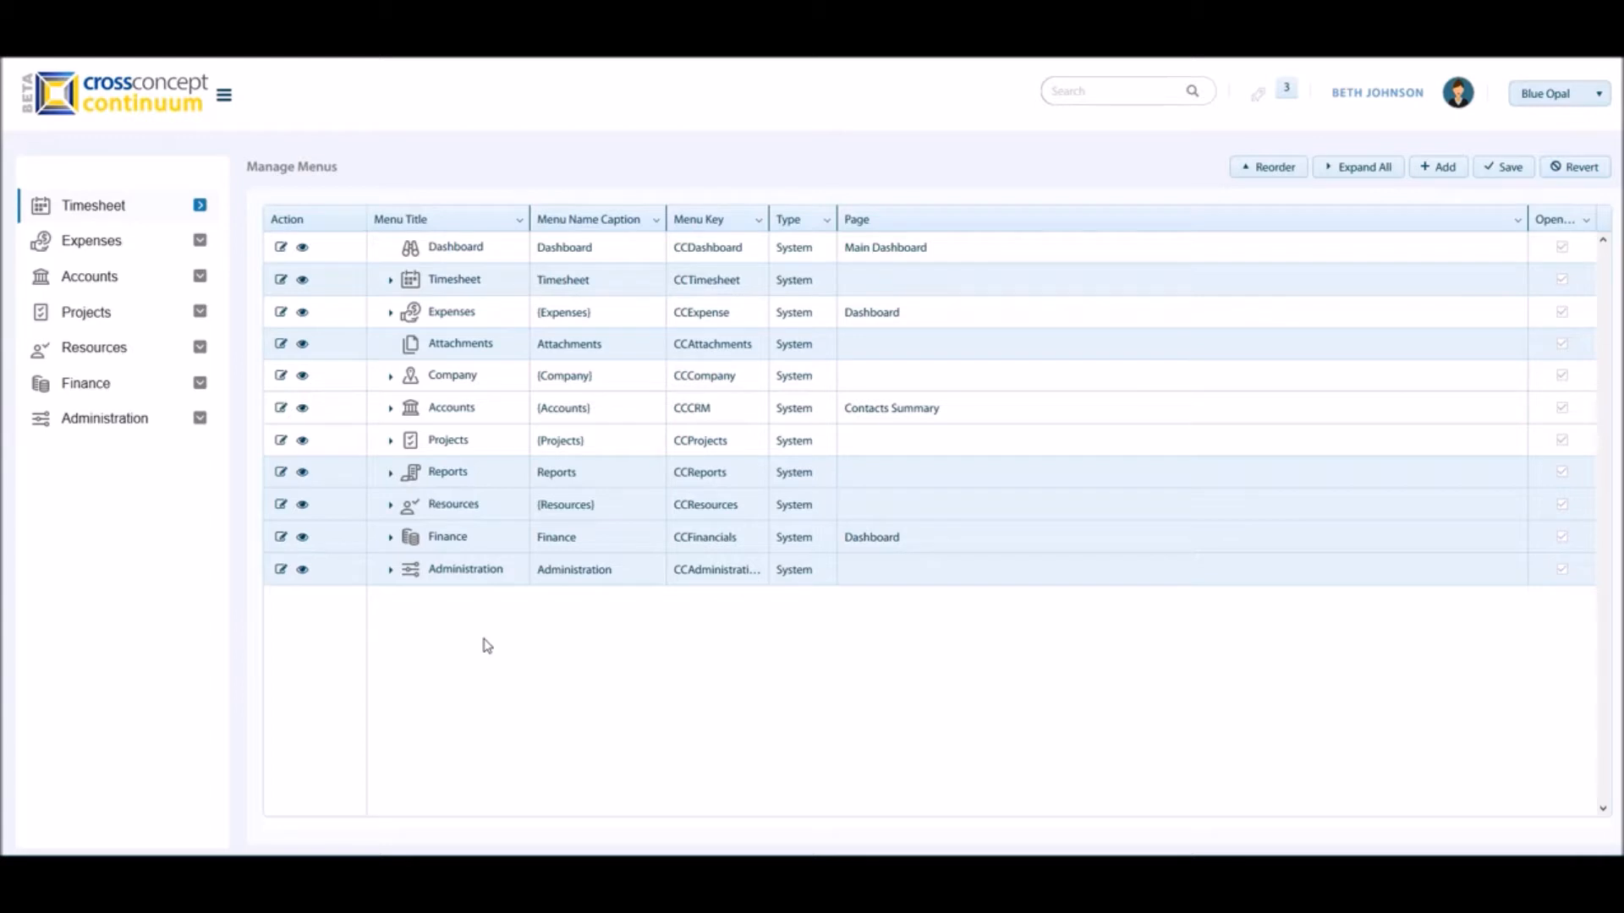
pyautogui.click(392, 579)
pyautogui.click(390, 570)
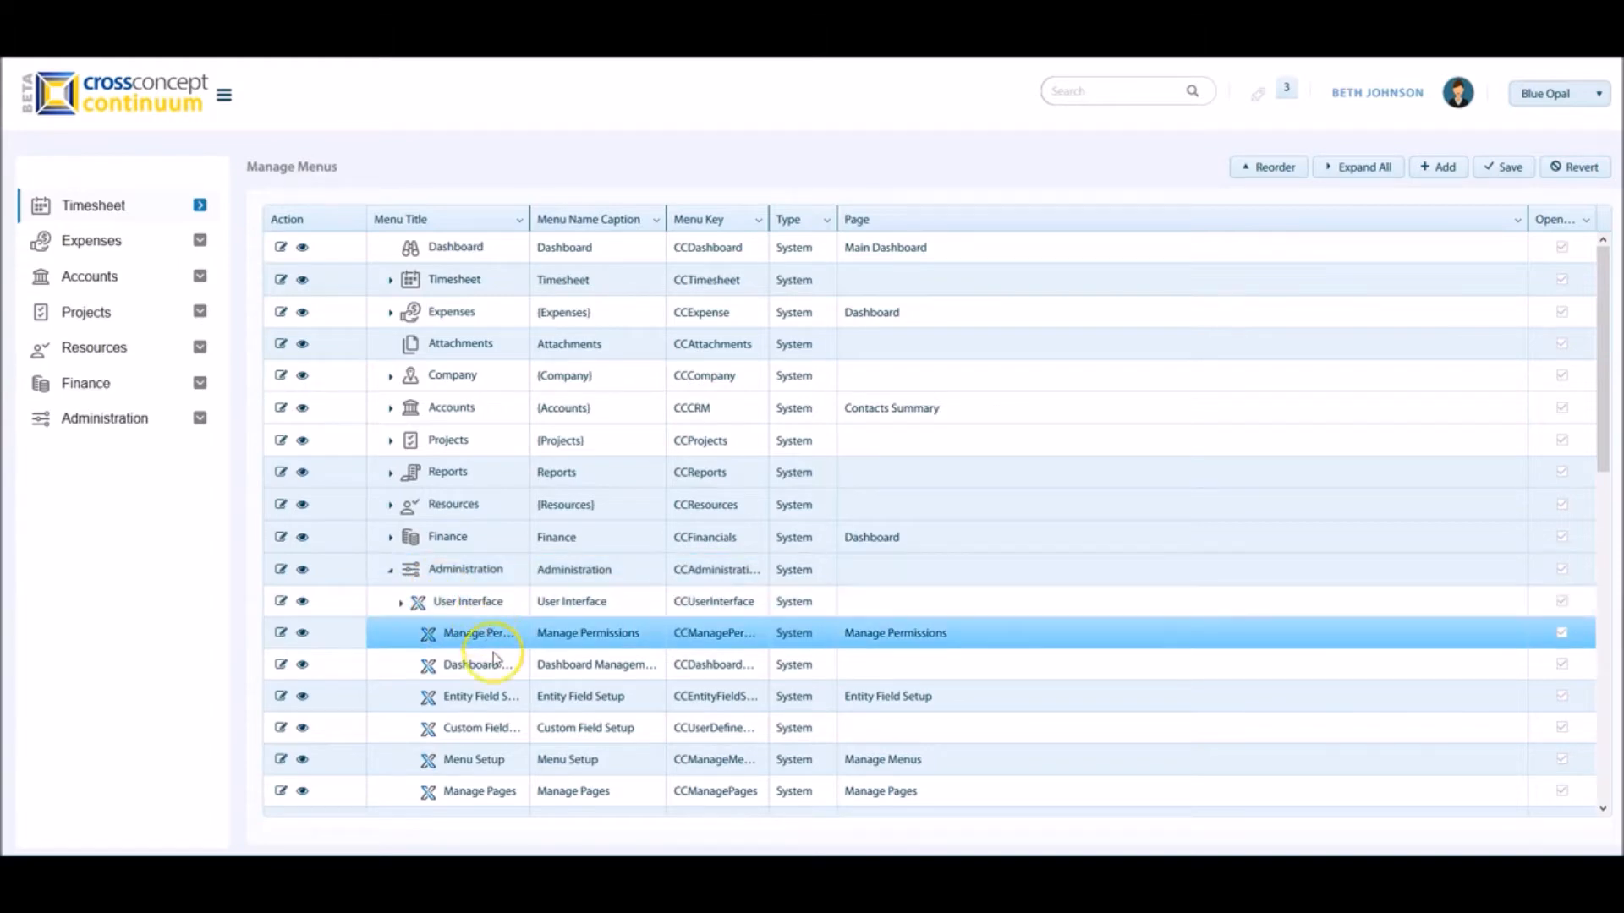
pyautogui.scroll(-3, 513, 729)
pyautogui.scroll(-1, 513, 729)
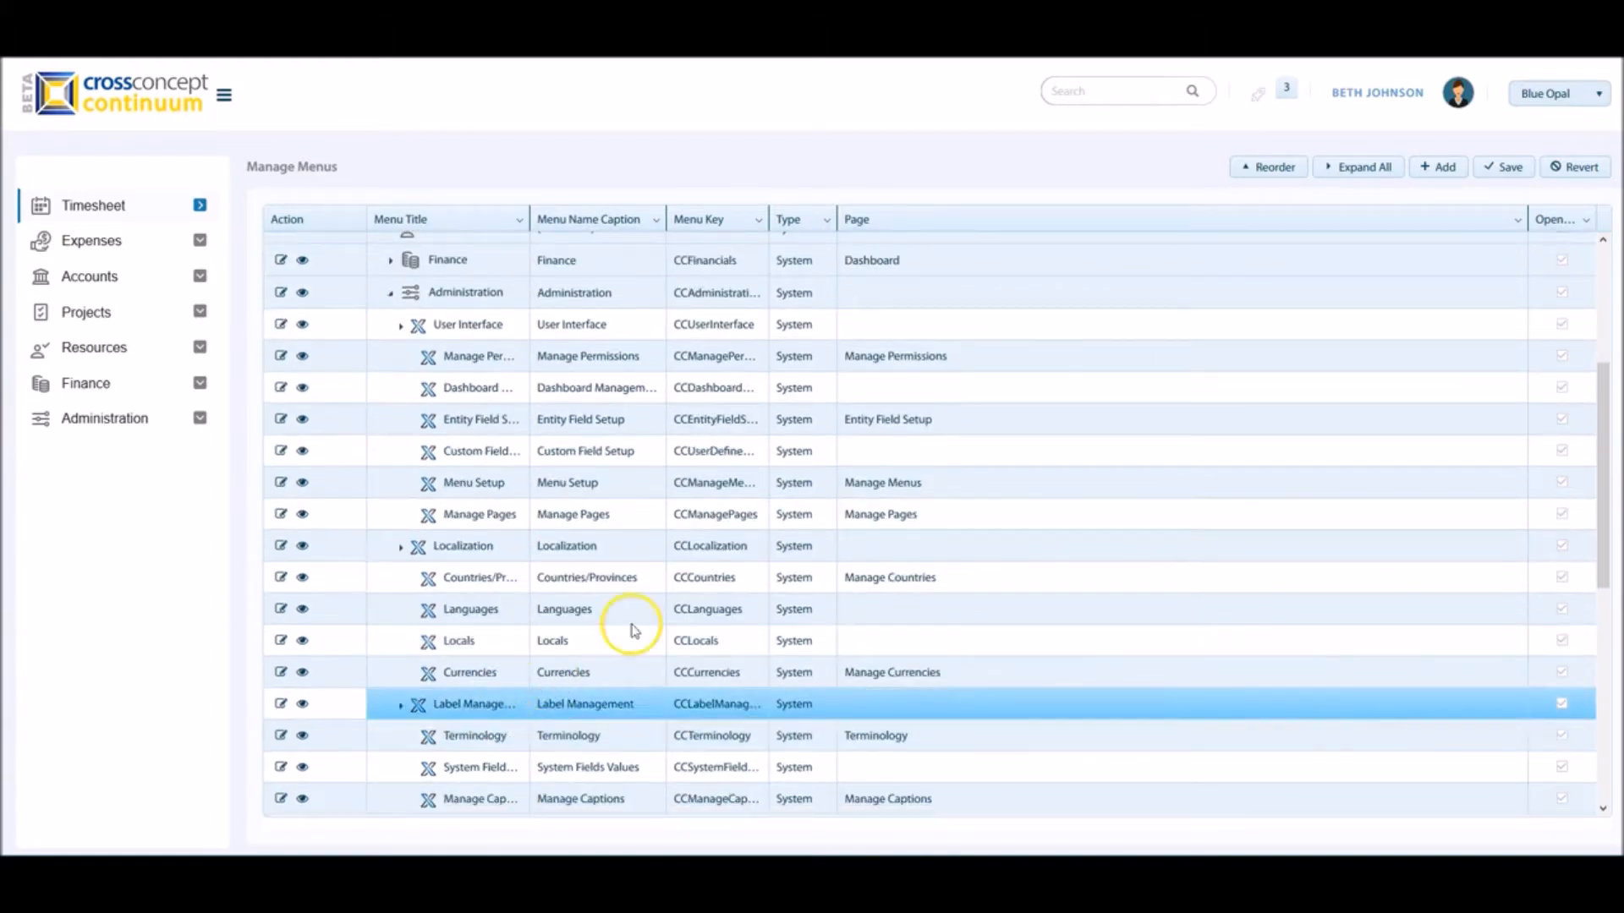
# - Open the menu reordering list, select the Timesheet entry, and save the menu order
pyautogui.click(1262, 166)
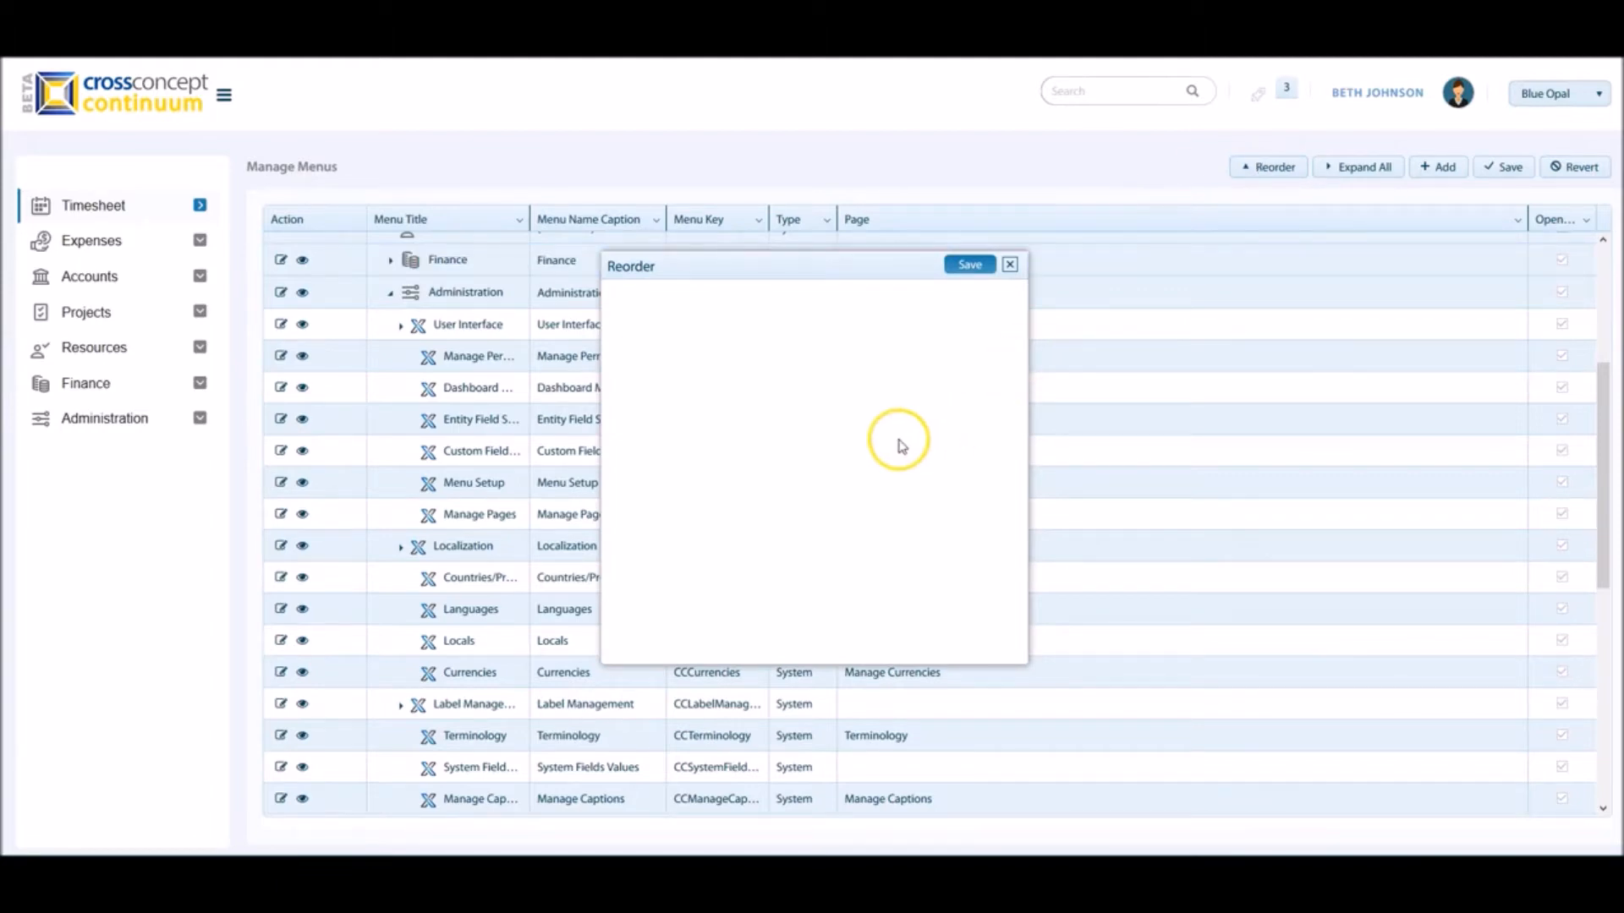
pyautogui.click(691, 319)
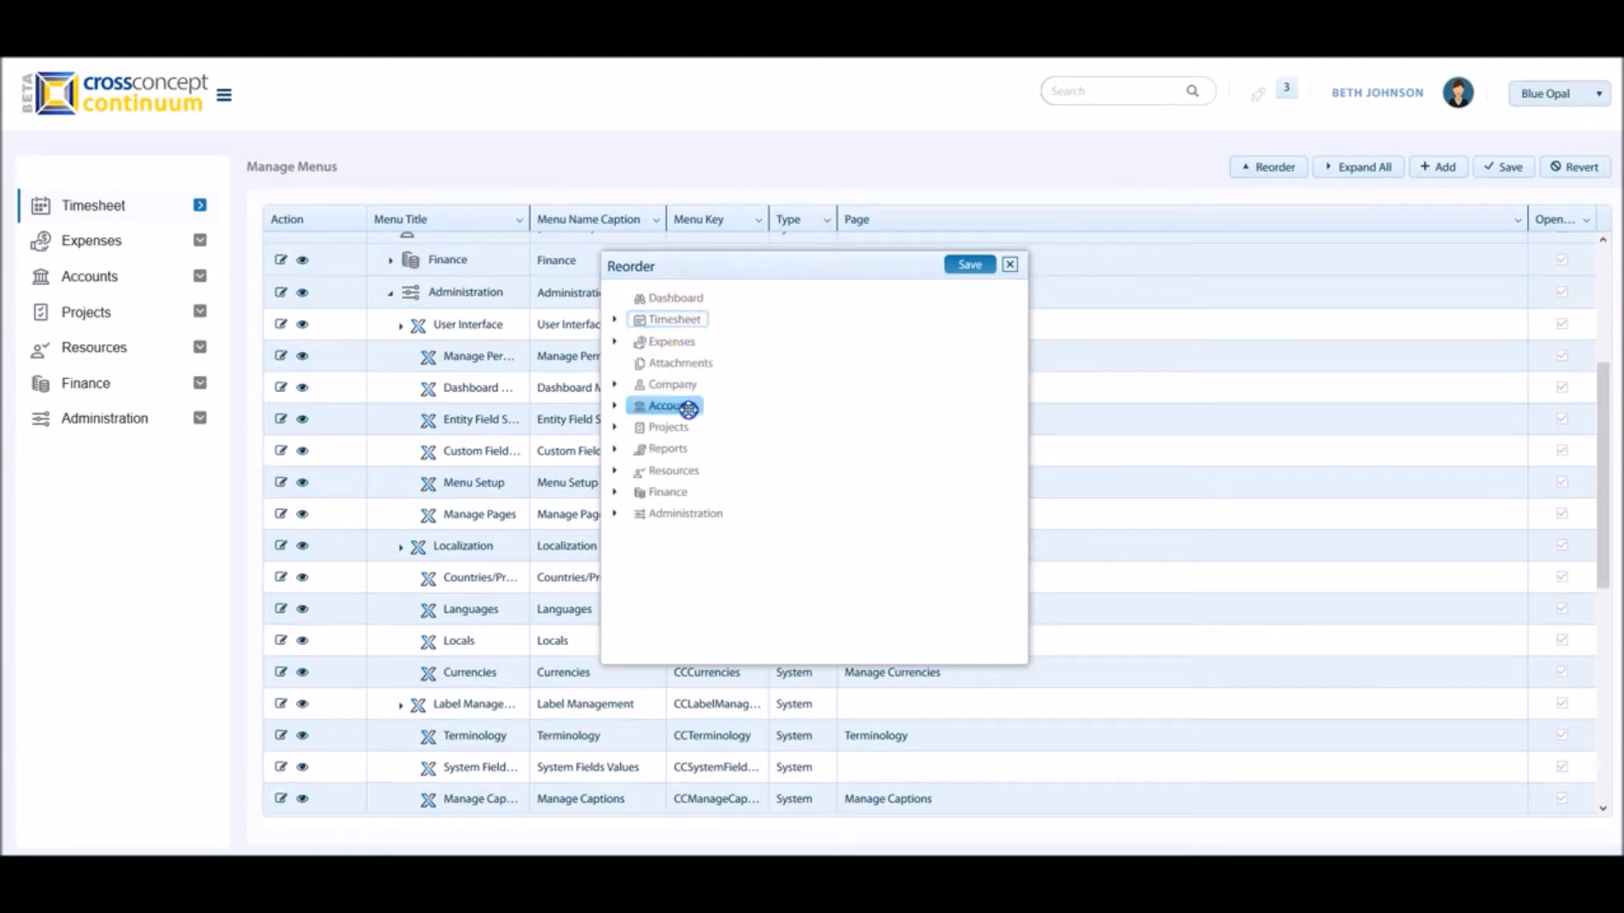
pyautogui.click(971, 265)
# - Fill in a new menu profile with the title Reports and the key ReportsMenuKey, and close it without saving
pyautogui.click(1442, 168)
pyautogui.click(1308, 369)
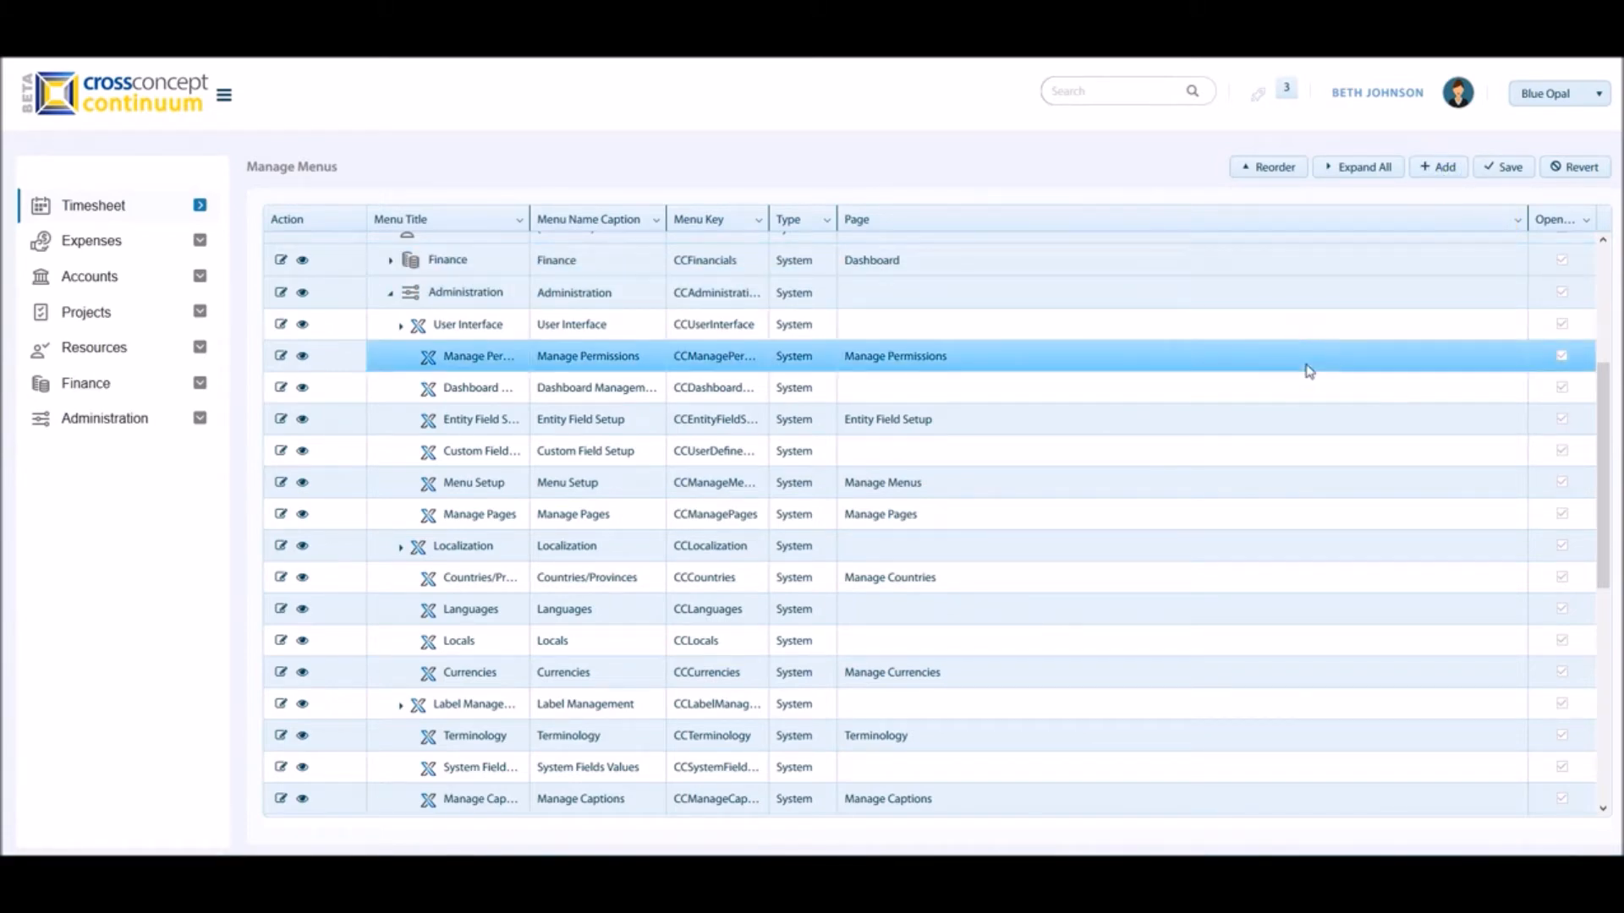
pyautogui.click(1308, 330)
pyautogui.click(608, 332)
pyautogui.write('Reports')
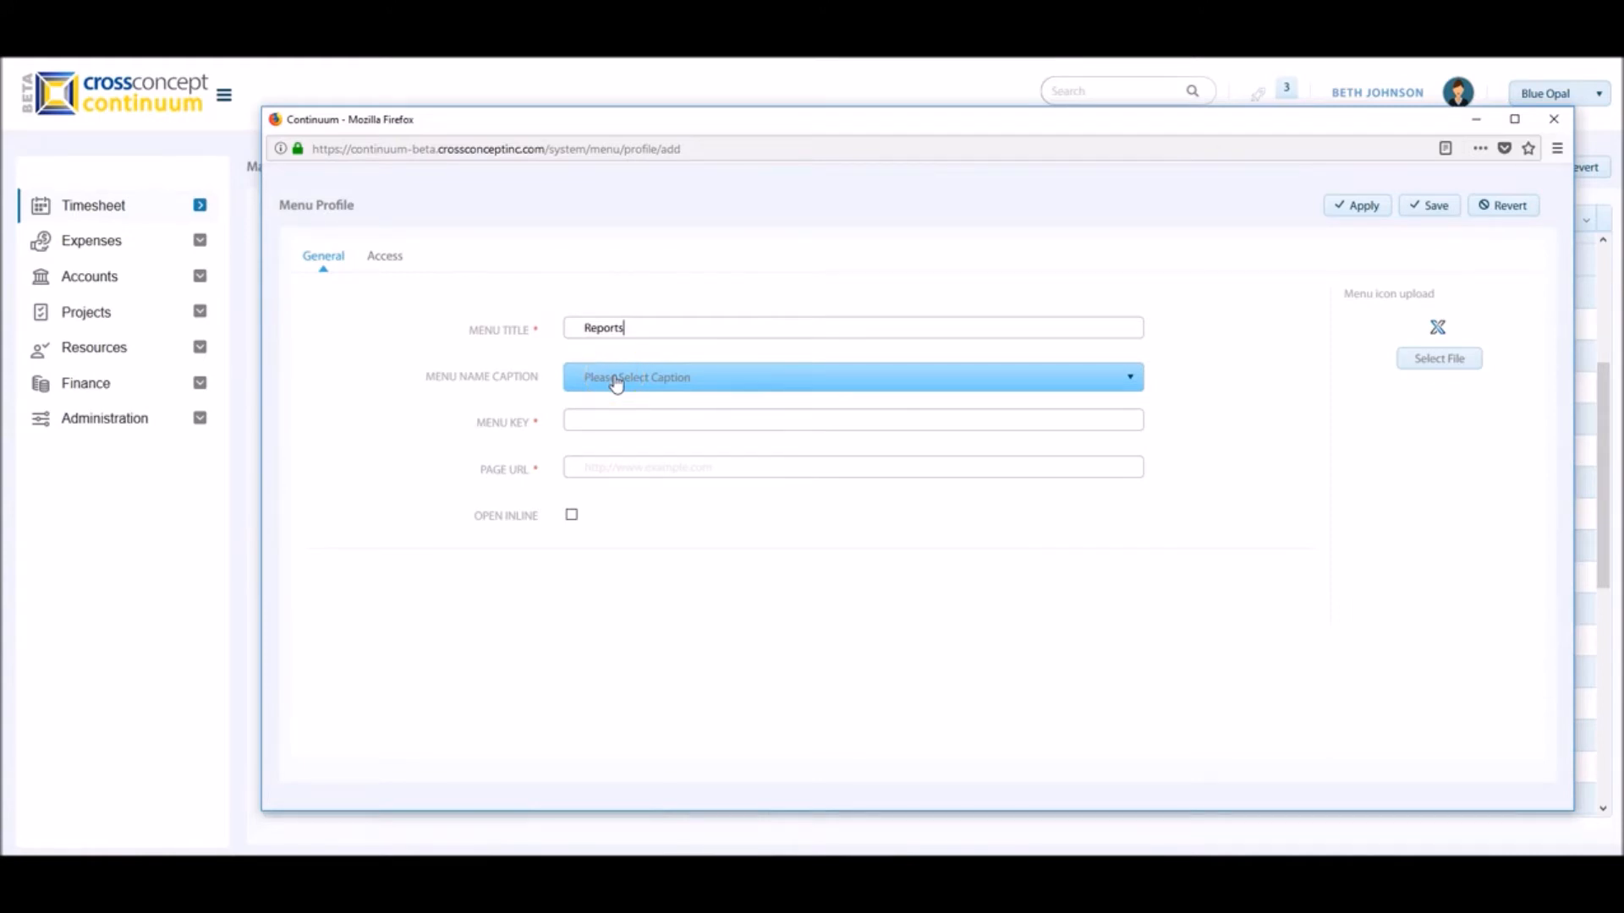
pyautogui.click(612, 421)
pyautogui.write('ReportsMenuKey')
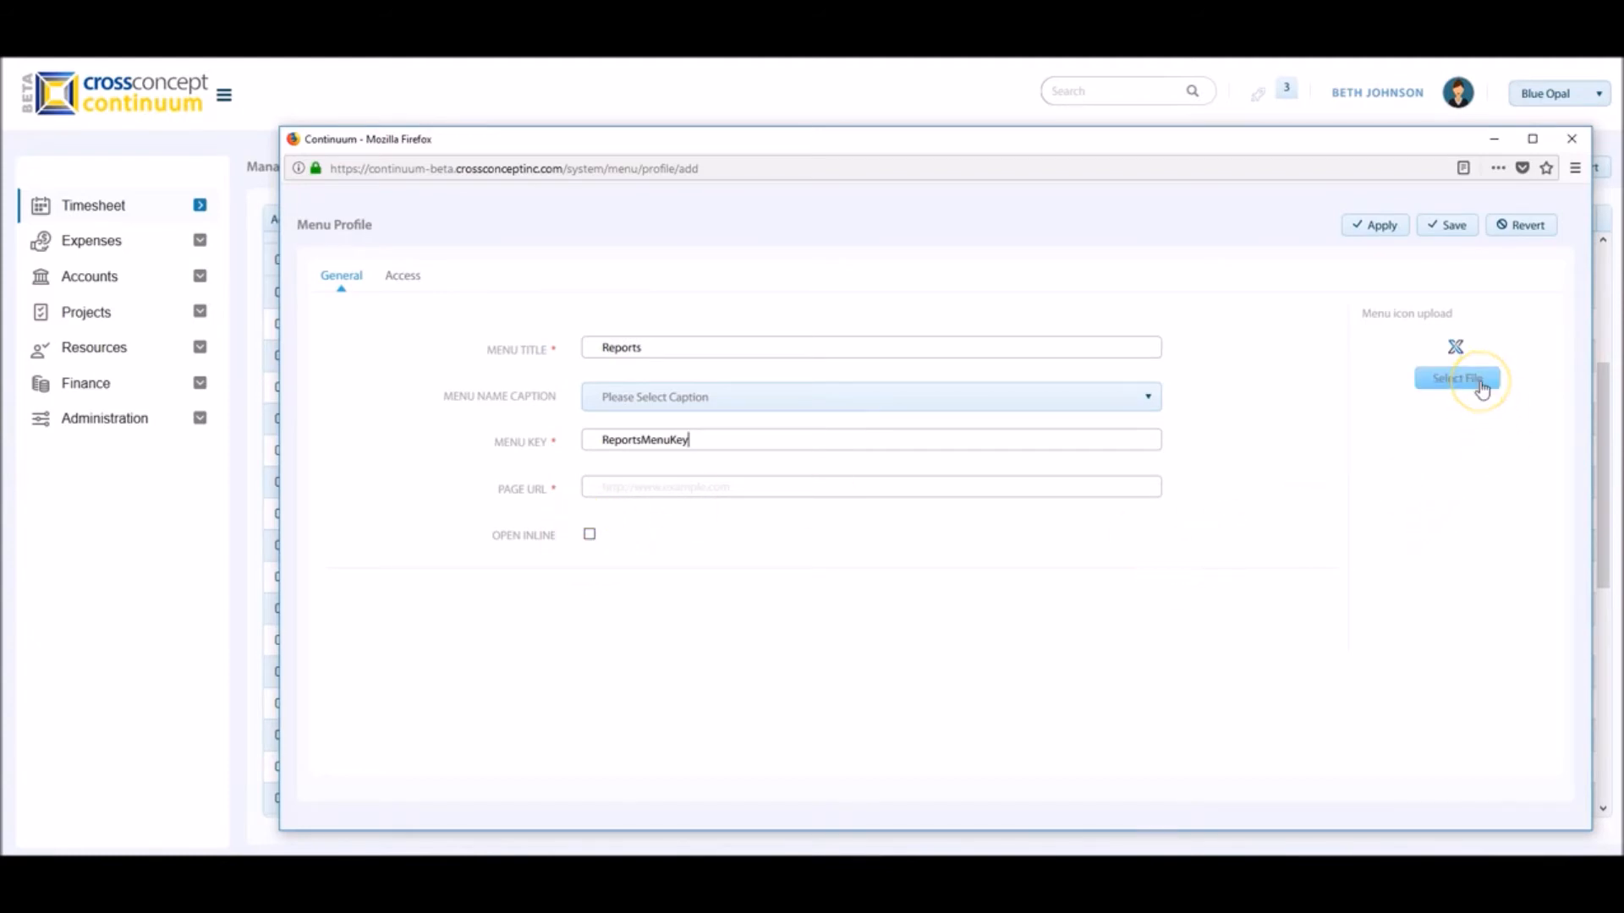
pyautogui.click(1571, 138)
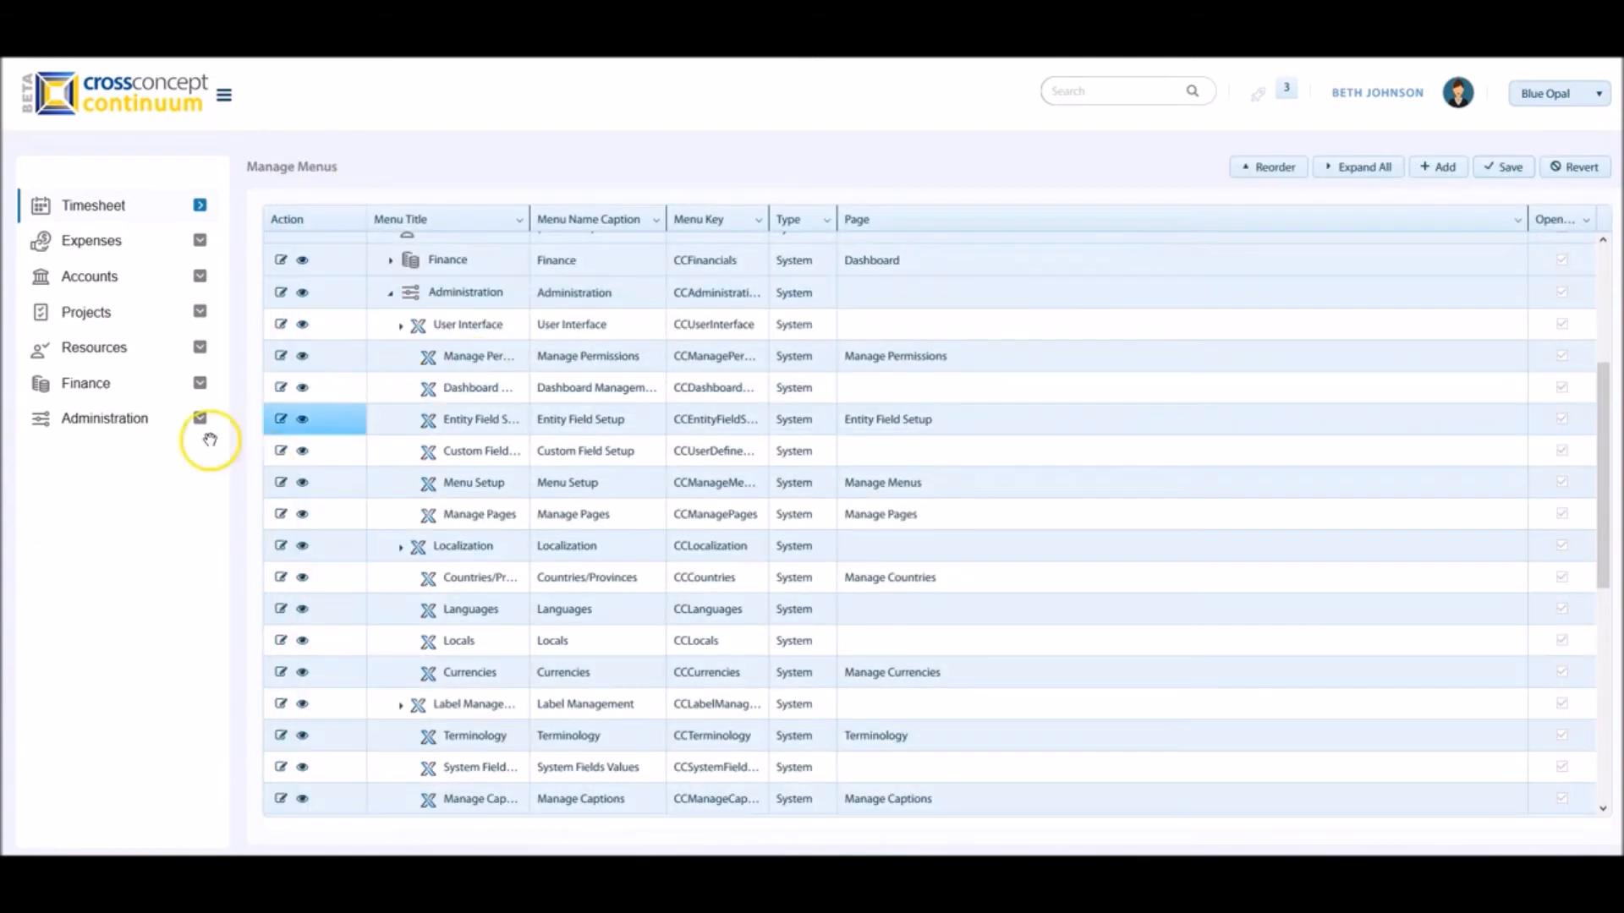
# - Open the Account Profile layout from the Manage Pages list and try to move its Account field down toward Description
pyautogui.moveTo(166, 432)
pyautogui.click(279, 506)
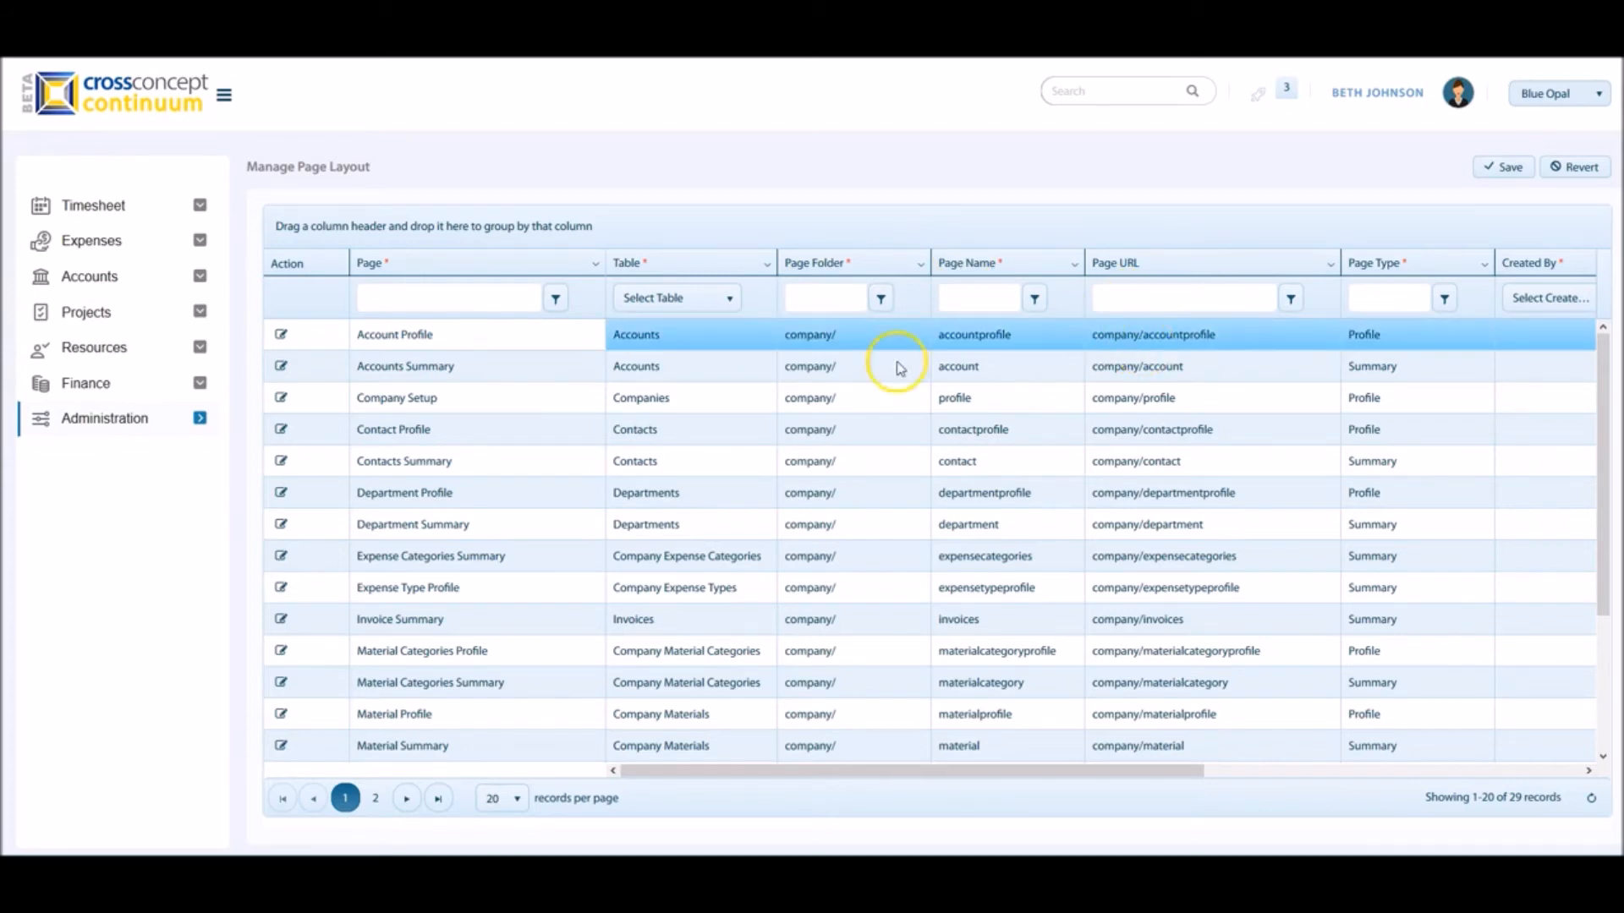
pyautogui.click(281, 338)
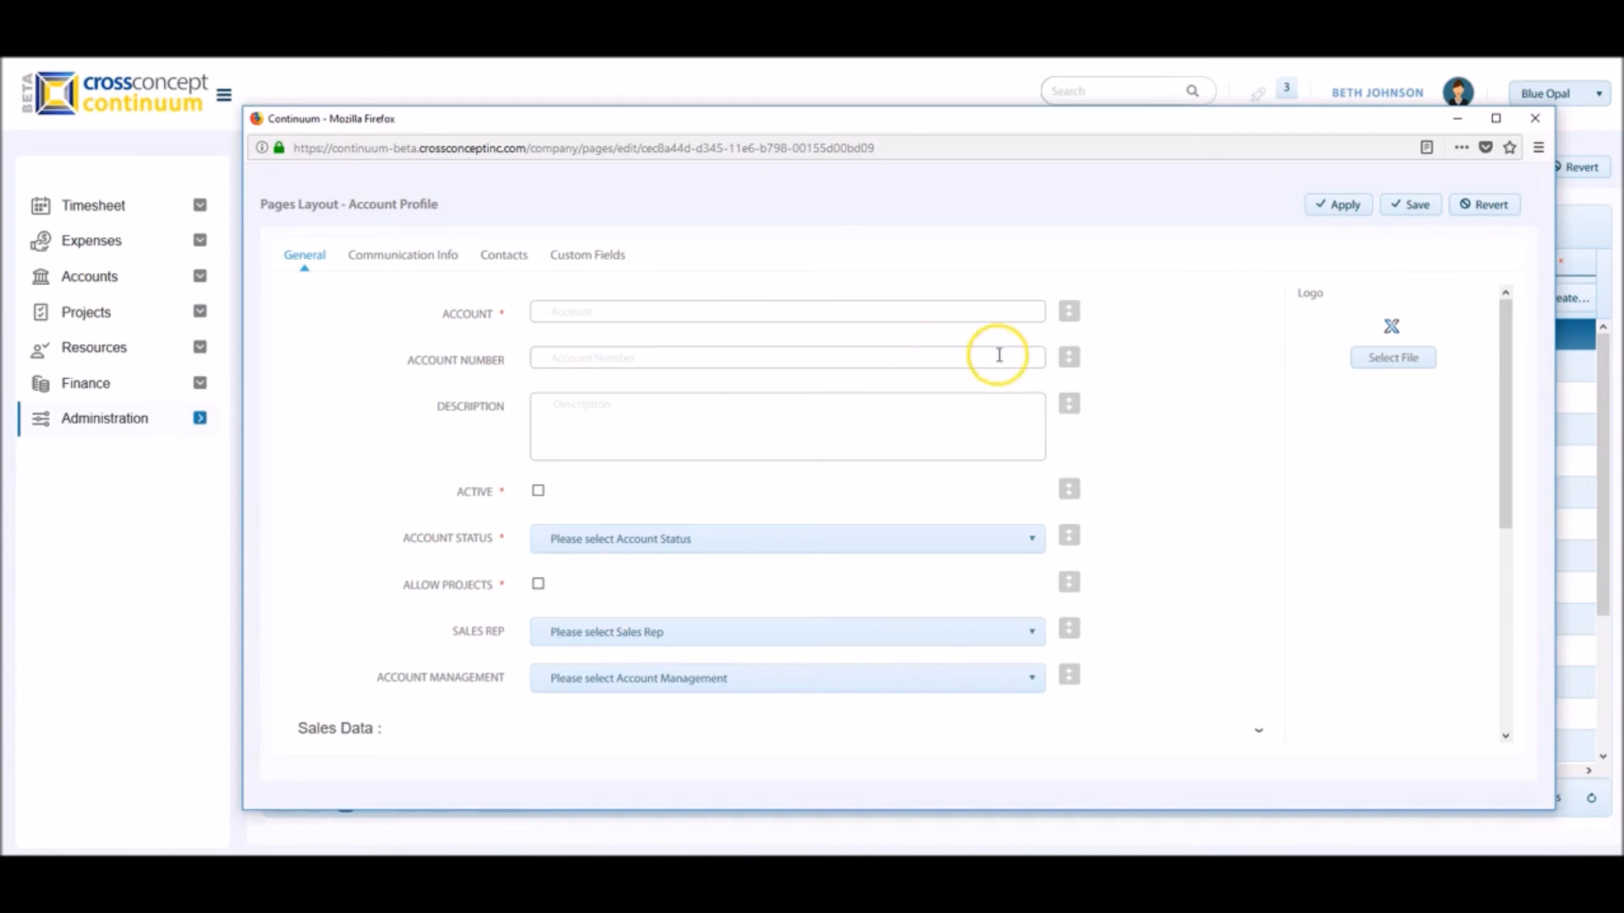
pyautogui.moveTo(1068, 317); pyautogui.dragTo(498, 418)
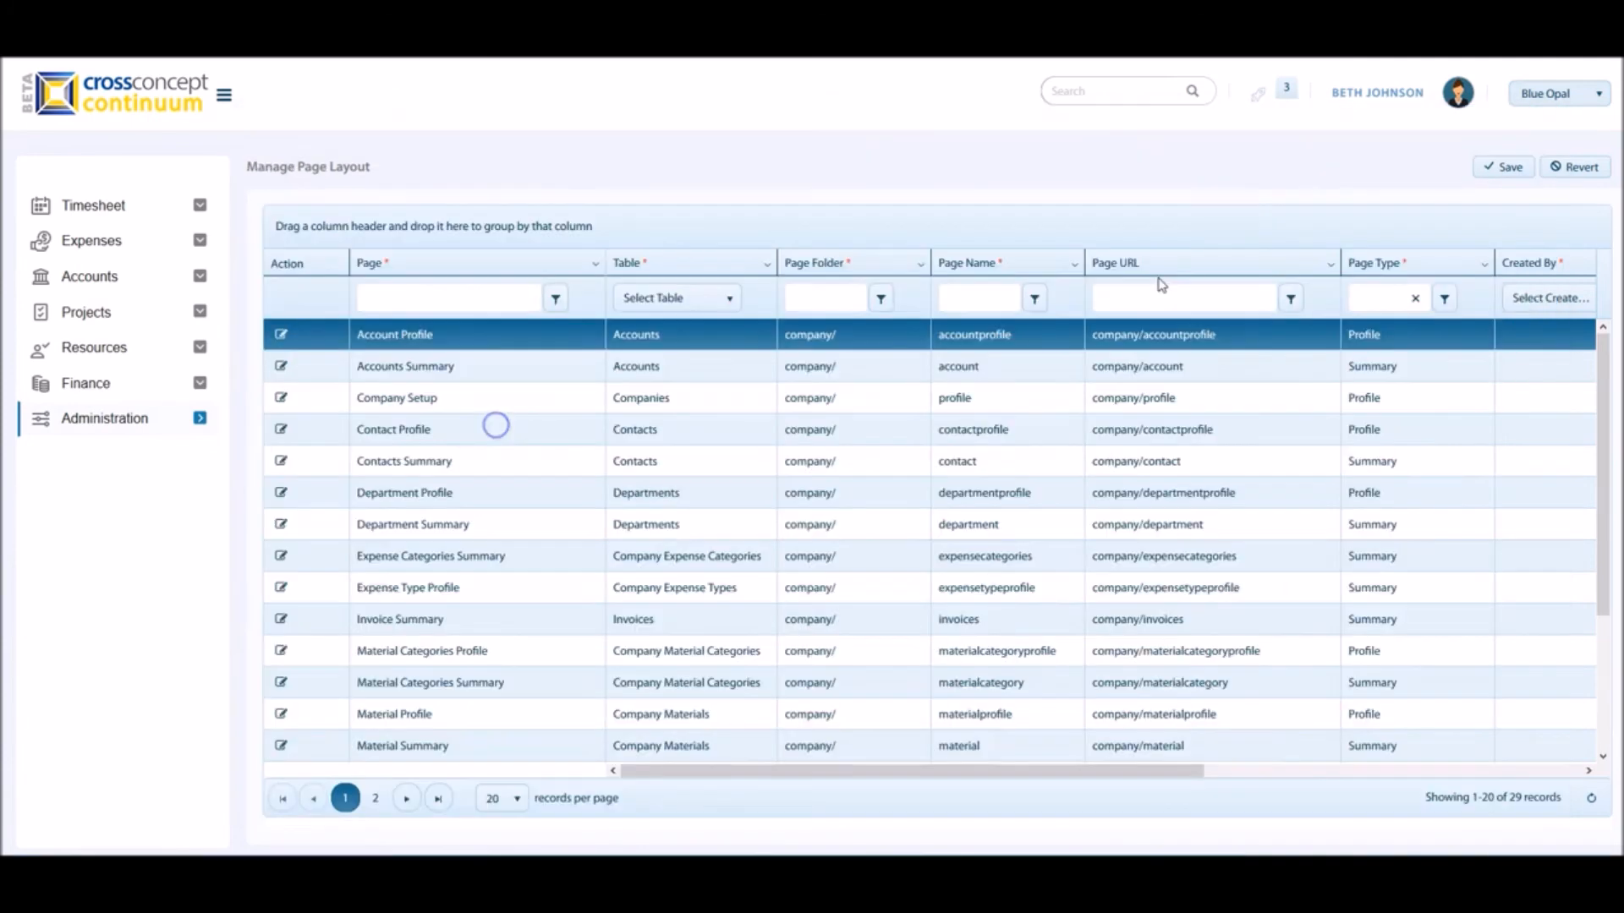